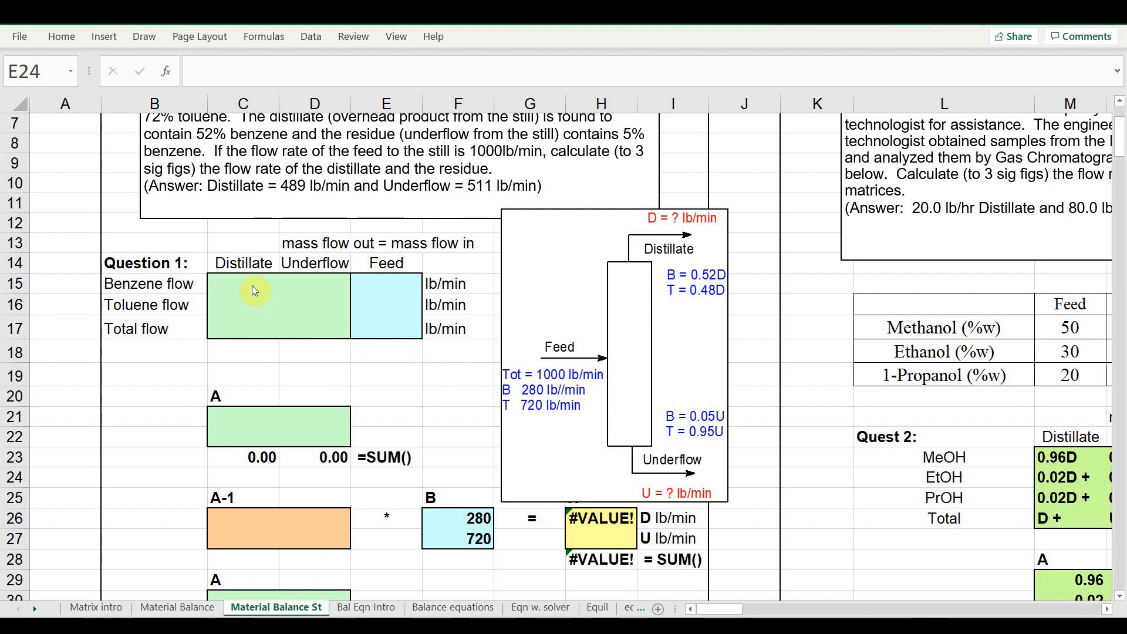
Fill the Total flow row with D + for distillate, U for underflow and a feed of 1000
left_click(249, 329)
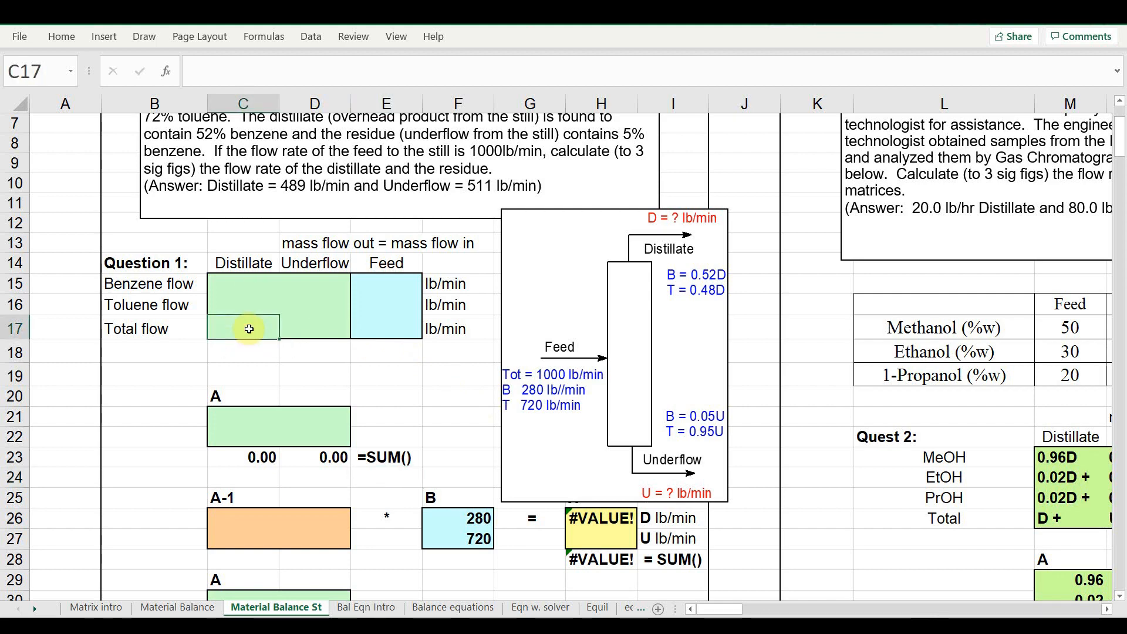
type("D +")
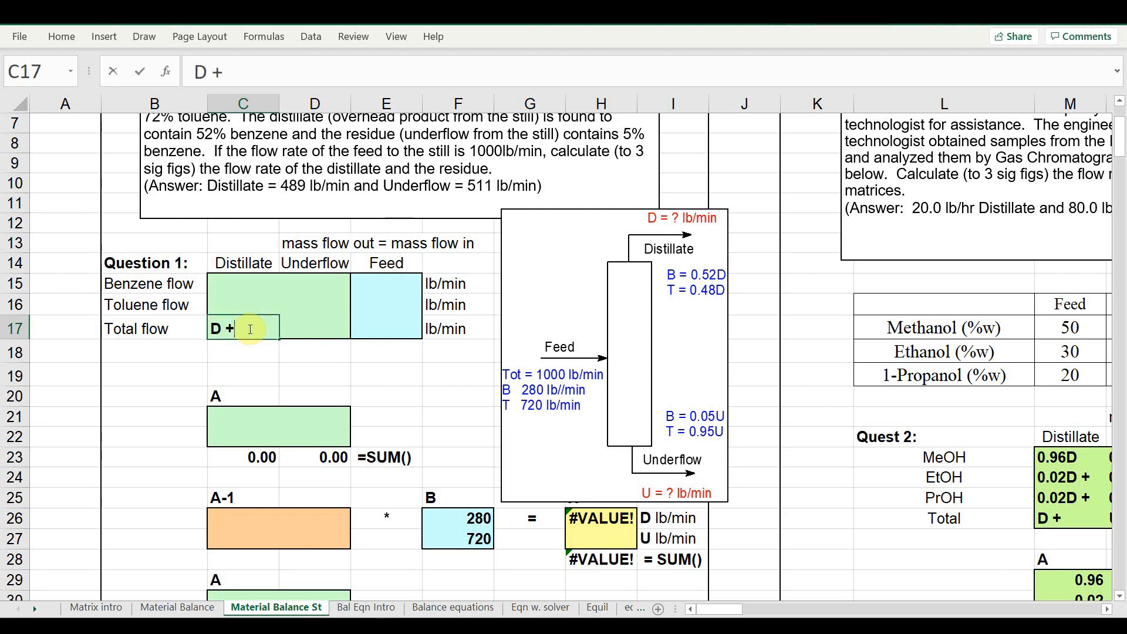
key("Tab")
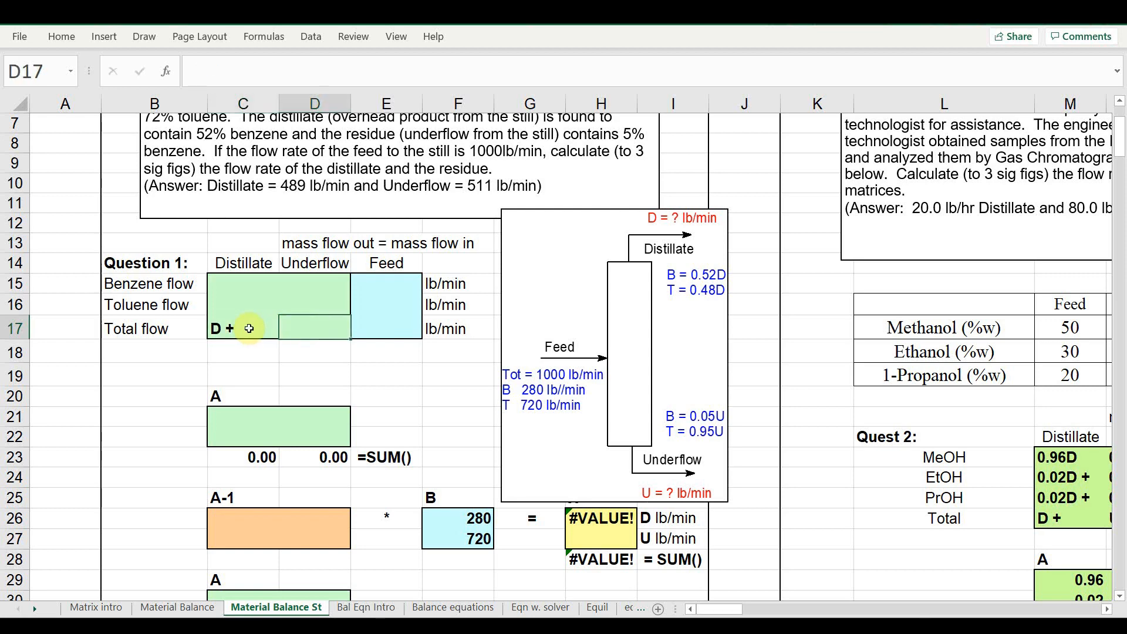
type("U")
key("Tab")
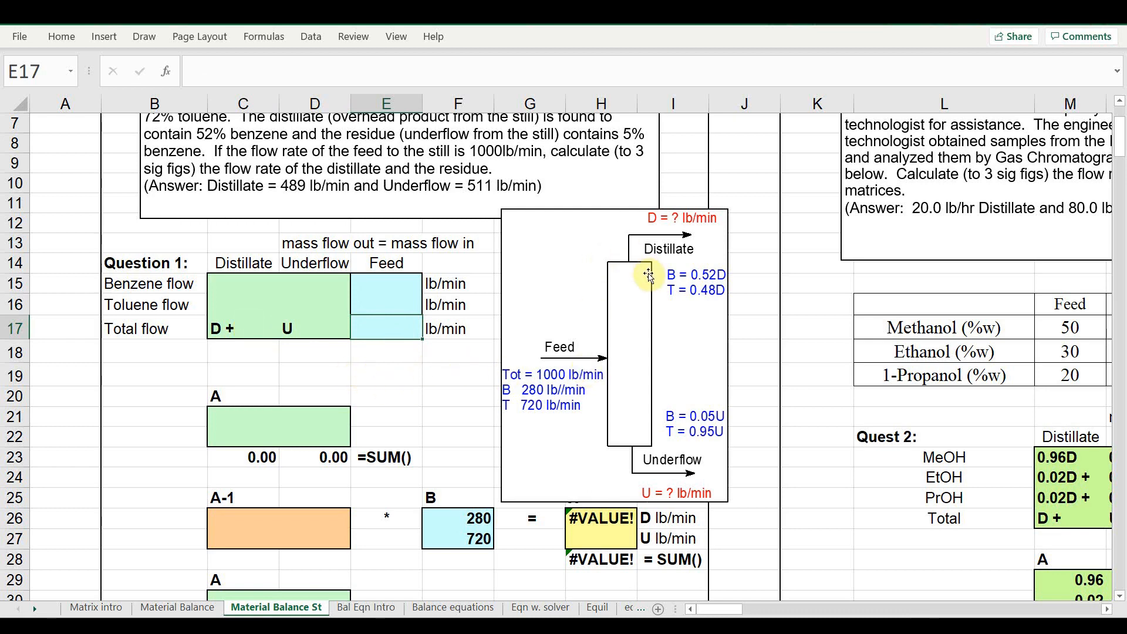
type("1000")
key("Return")
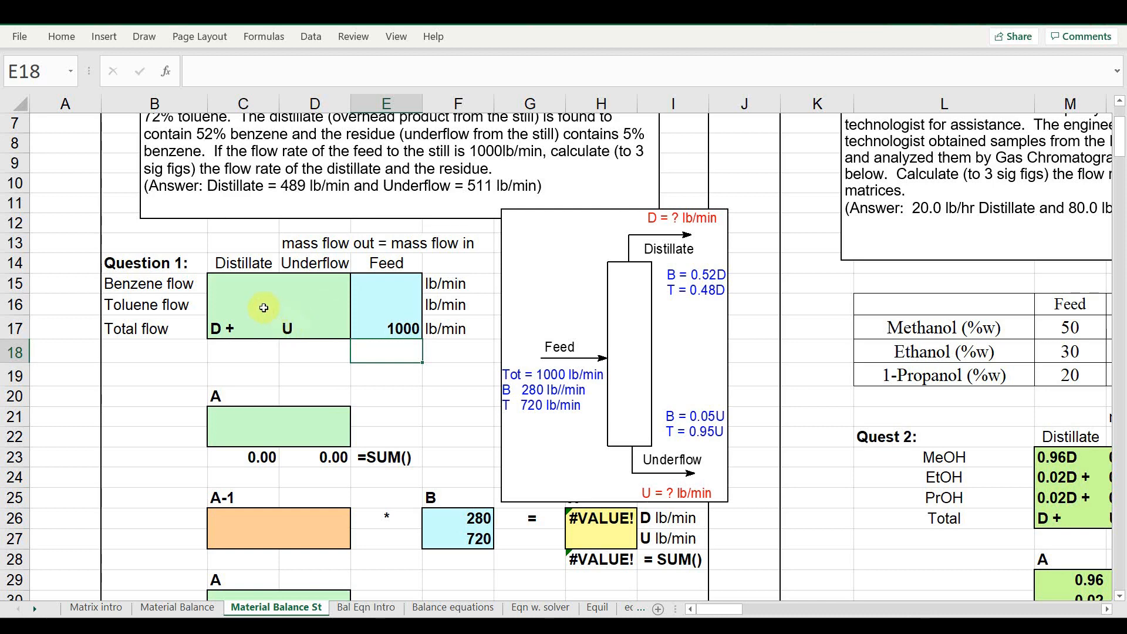
Fill the Benzene flow row with 0.52D + for distillate, 0.05U for underflow and a feed of 280
left_click(245, 289)
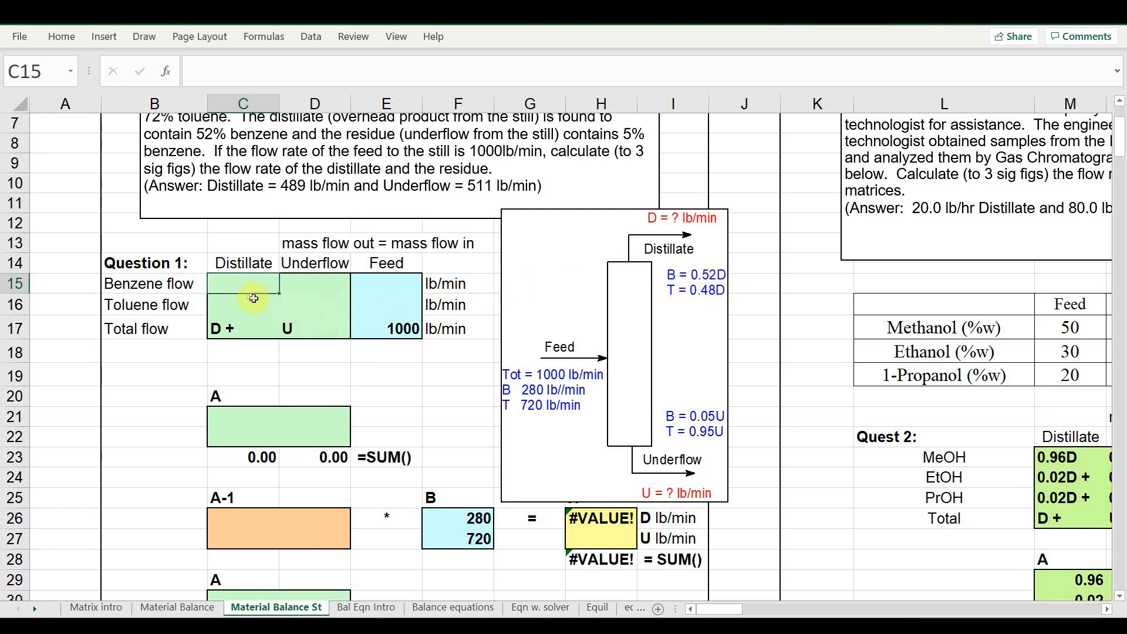
type("0.52")
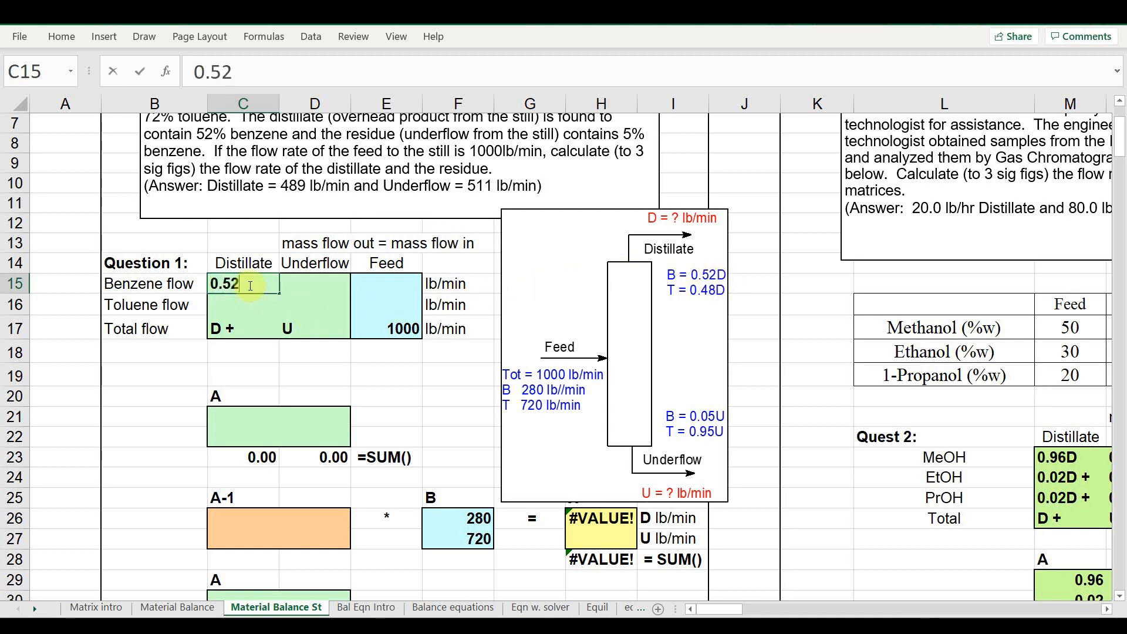
type("D +")
left_click(294, 284)
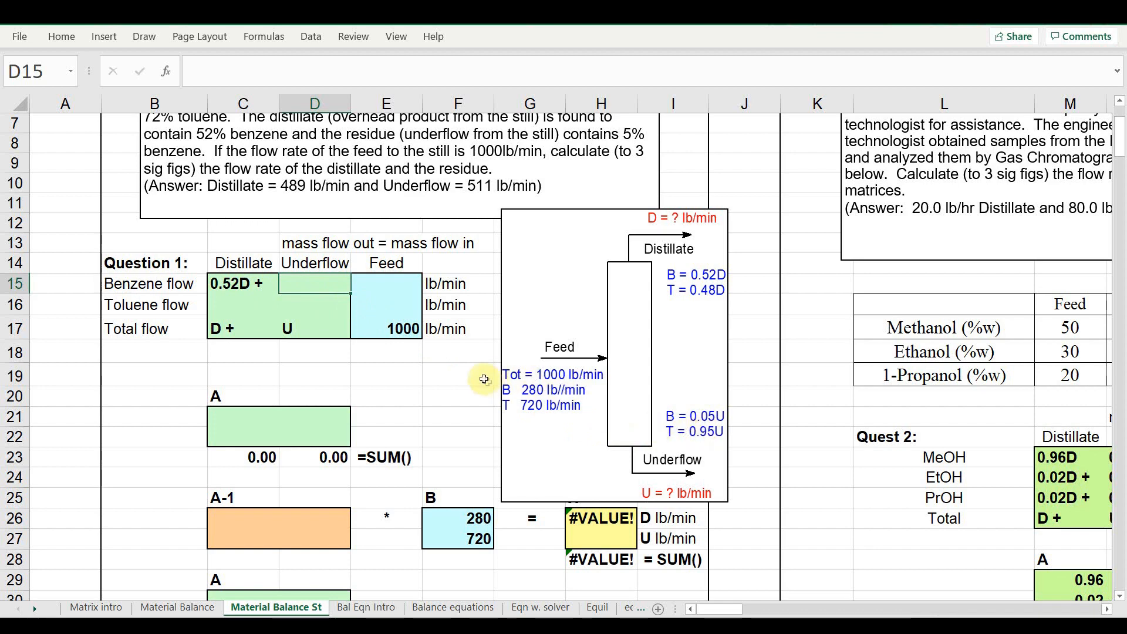
type("0.05")
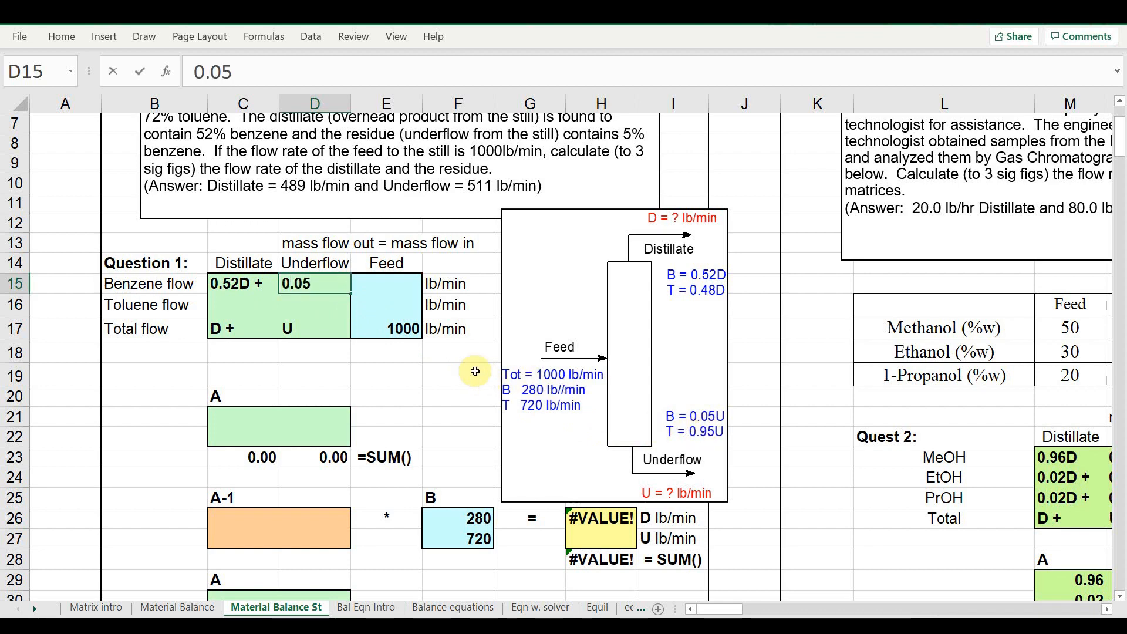
type("U")
key("Tab")
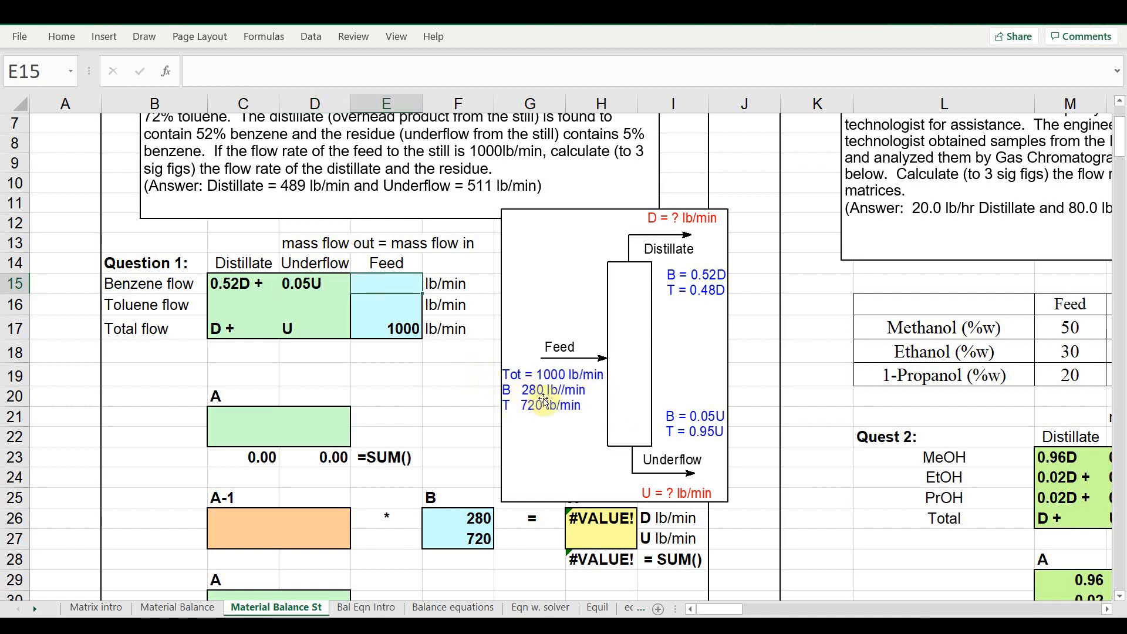
type("280")
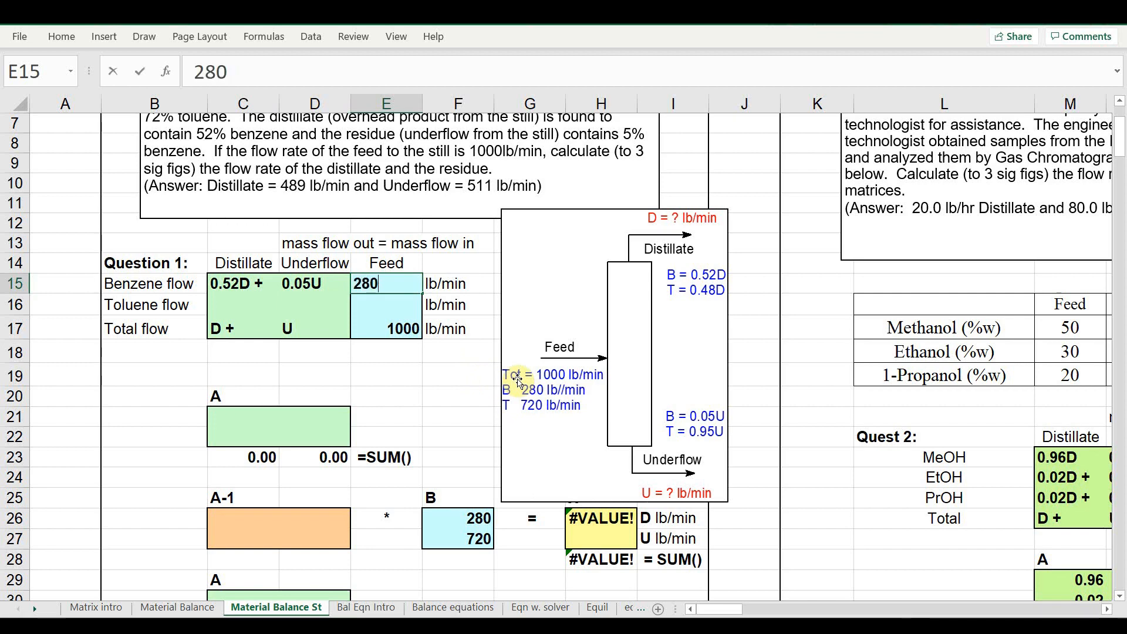
key("Return")
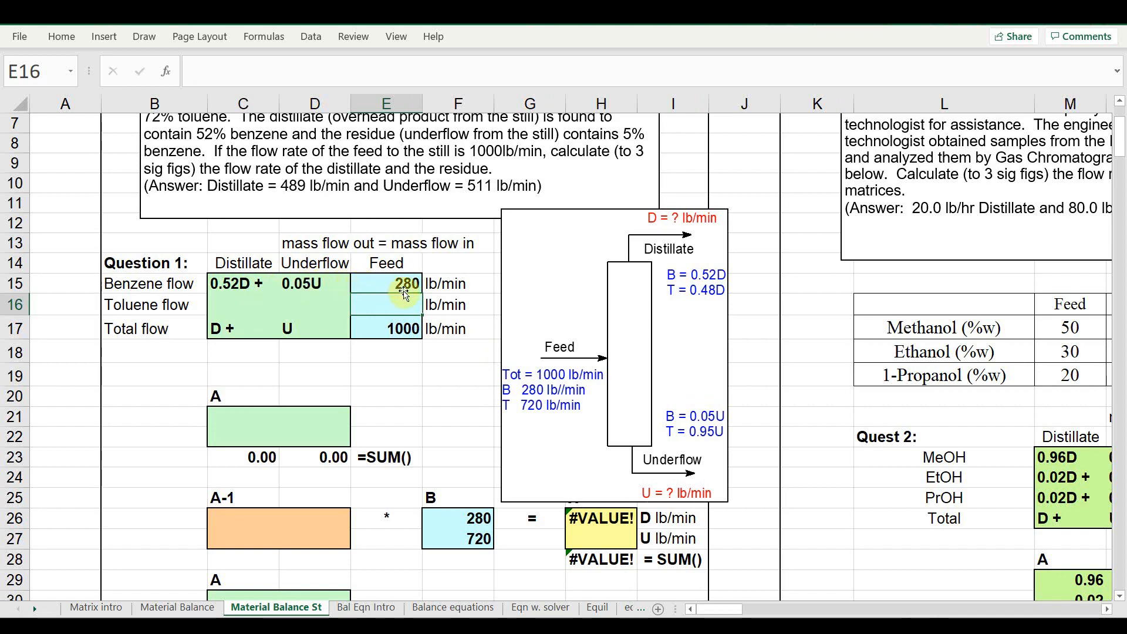
Fill the Toluene flow row with 0.48D + for distillate, 0.95U for underflow and a feed of 720
left_click(248, 307)
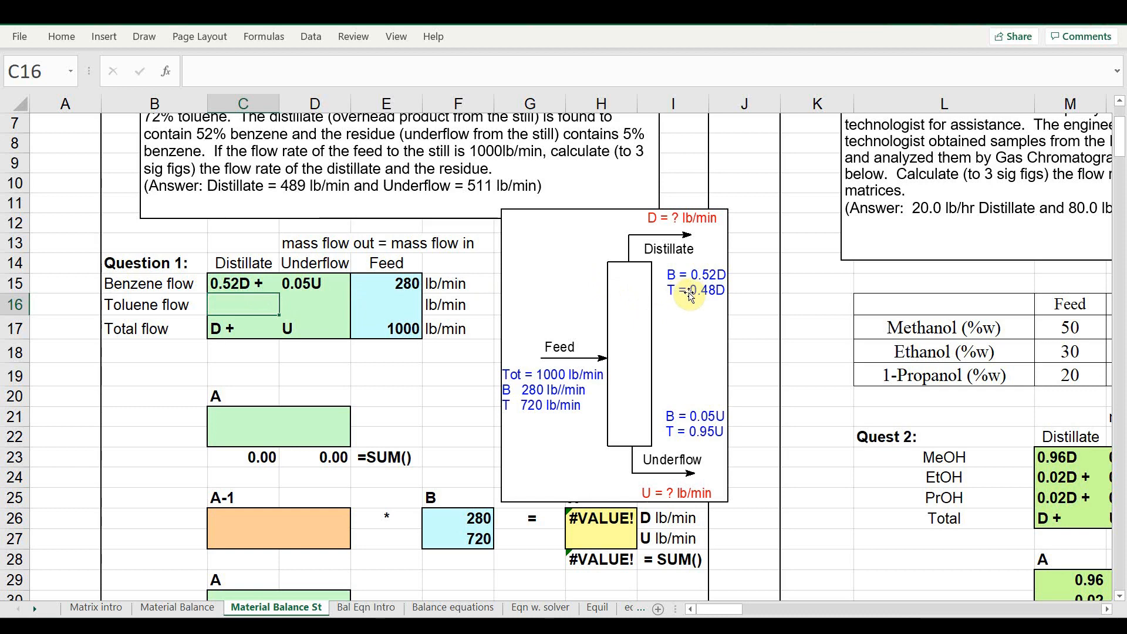
type("0.48D")
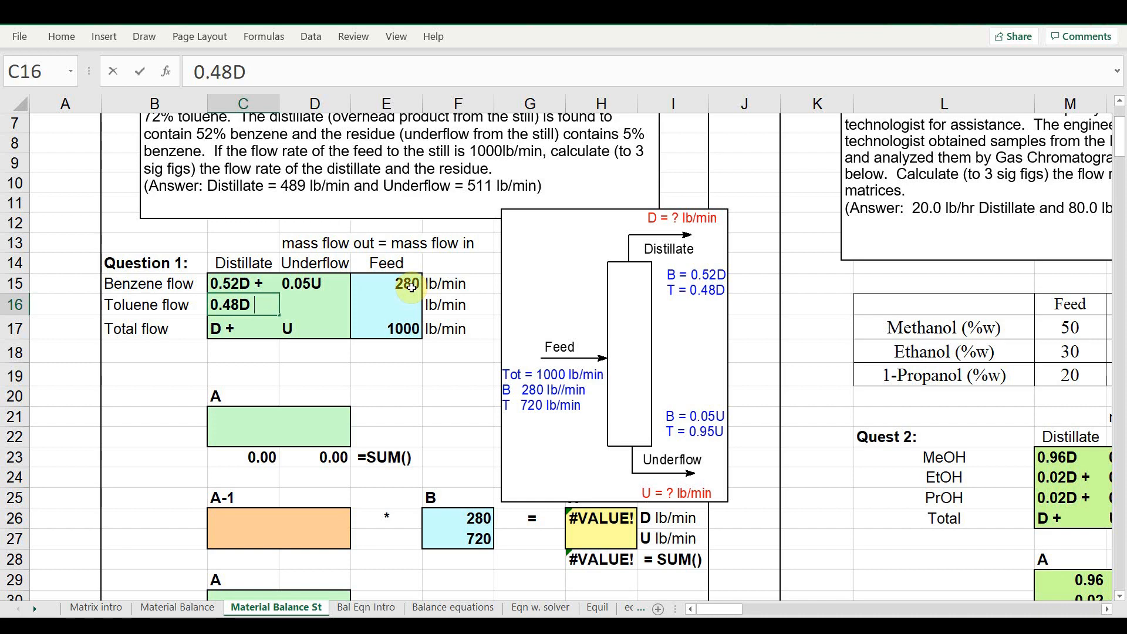
type(" +")
key("Tab")
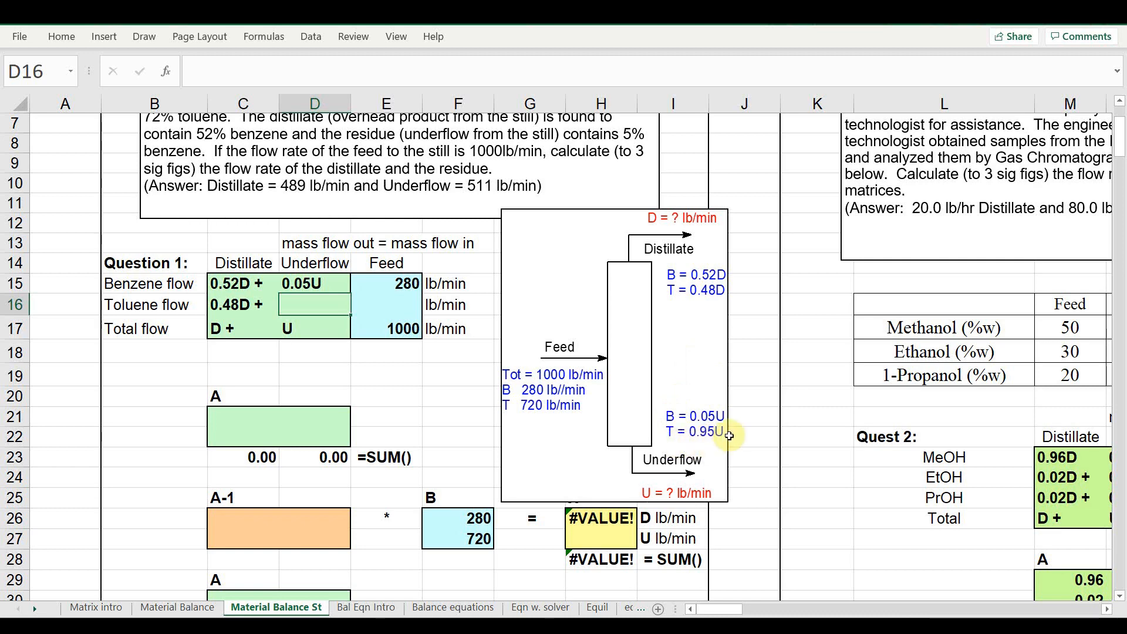
type("0.95U")
key("Tab")
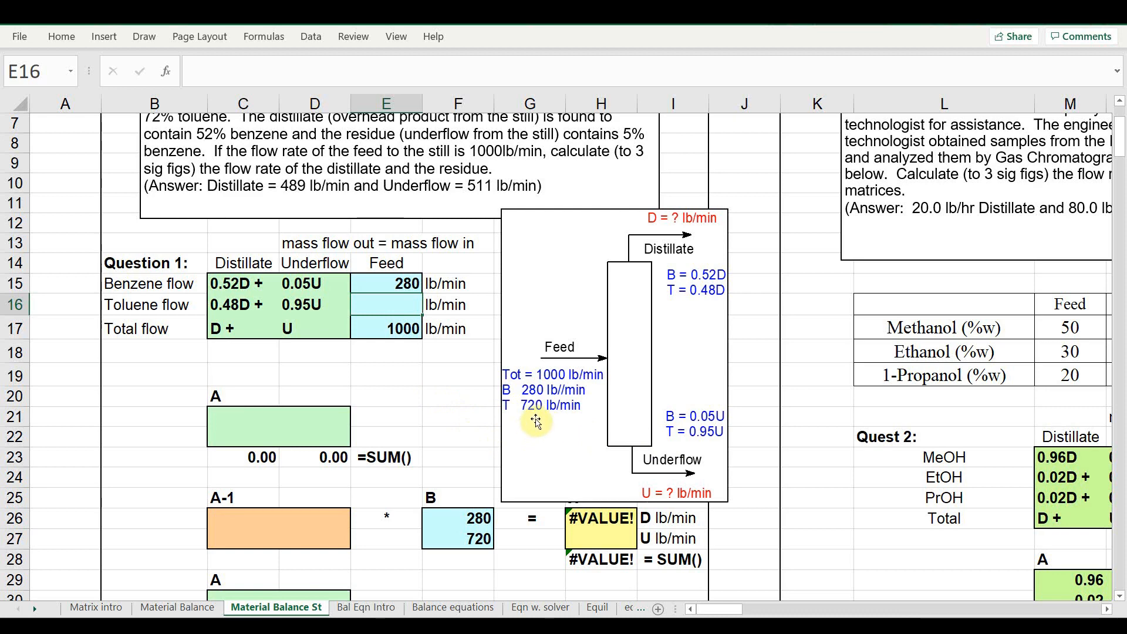
type("720")
key("Return")
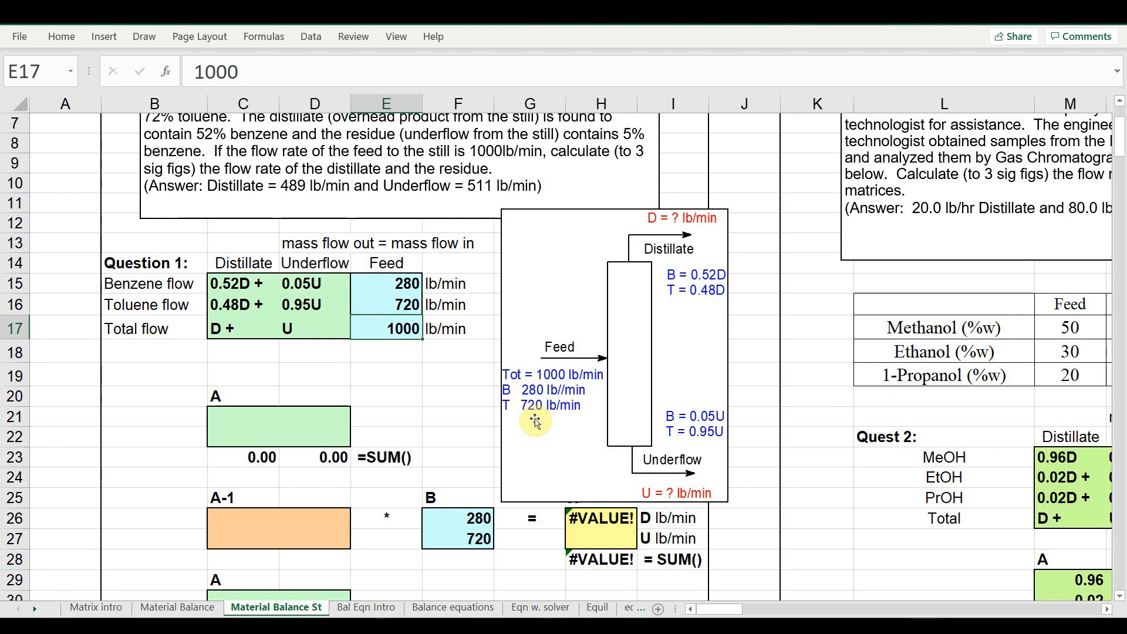
Enter the coefficient matrix A as 0.52, 0.05 in the first row and 0.48, 0.95 in the second
scroll(536, 421, "down", 1)
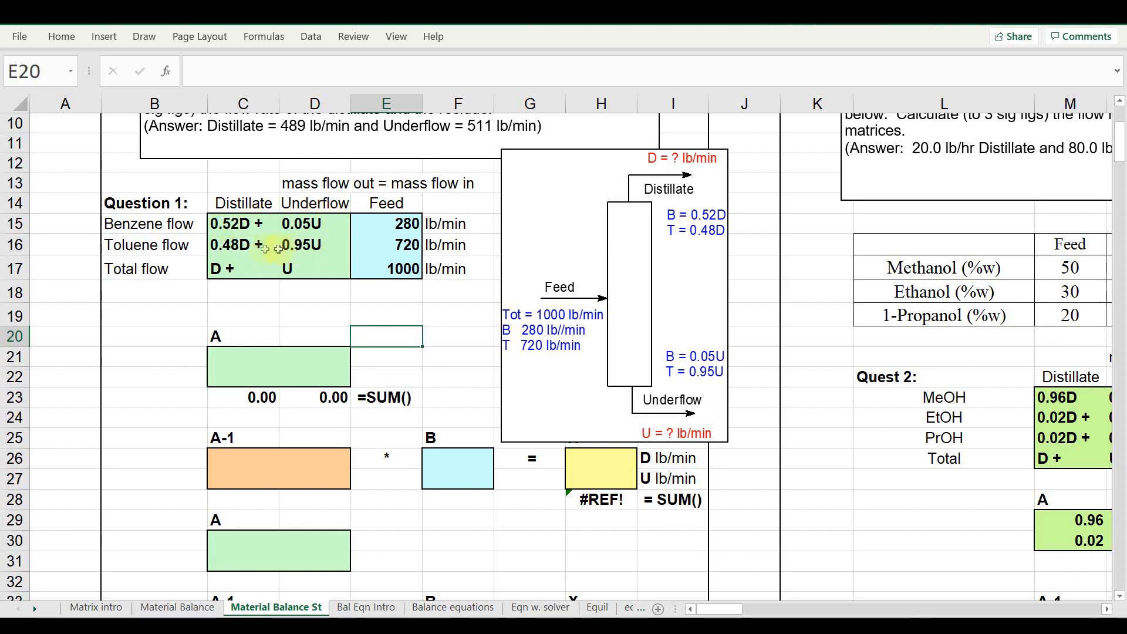
left_click(256, 356)
type(".52")
key("Tab")
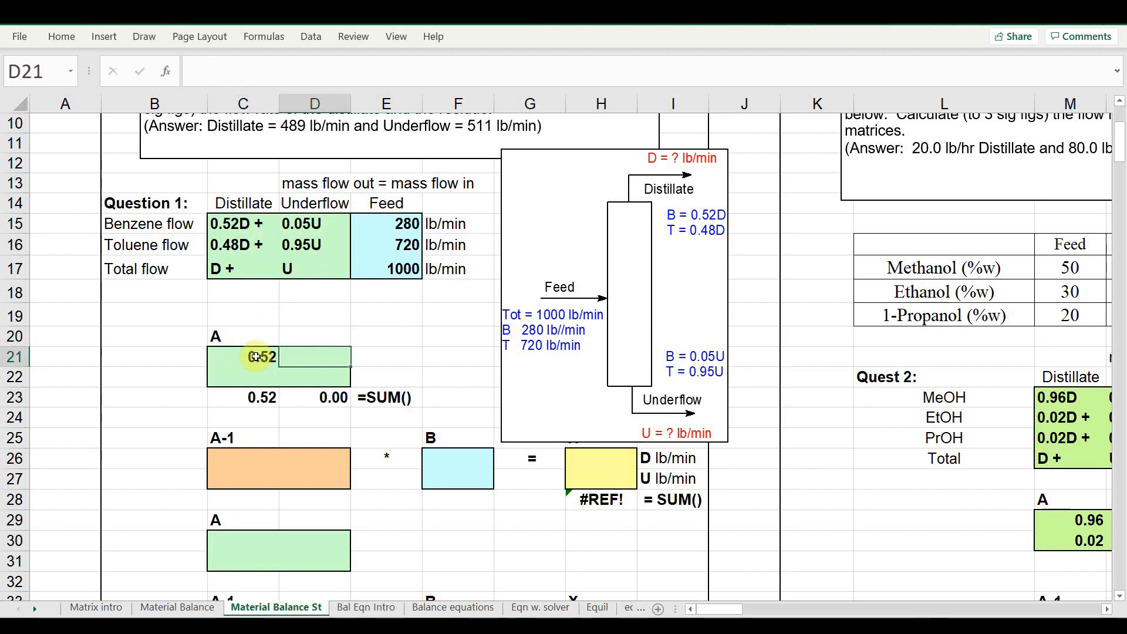
type(".05")
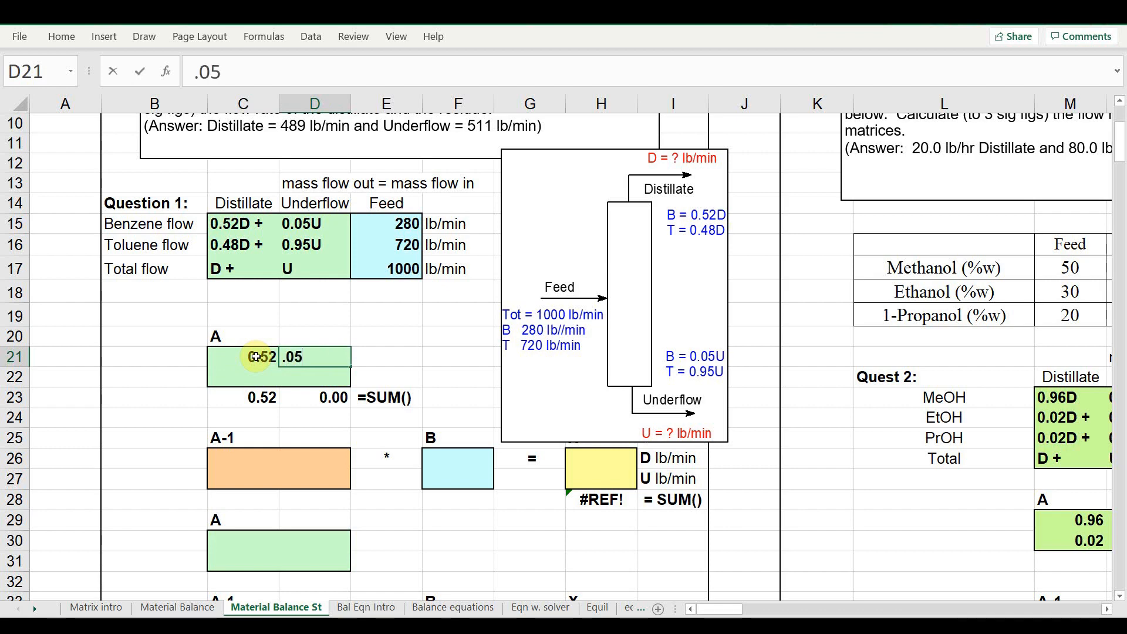
key("Return")
key("Left")
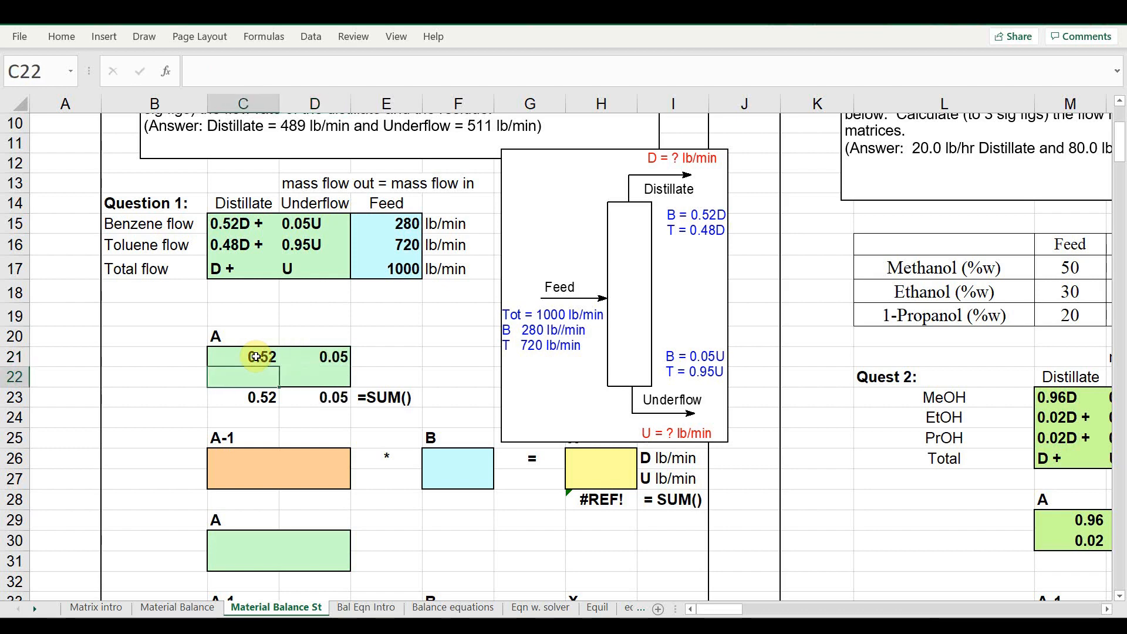
type(".48")
key("Tab")
type(".95")
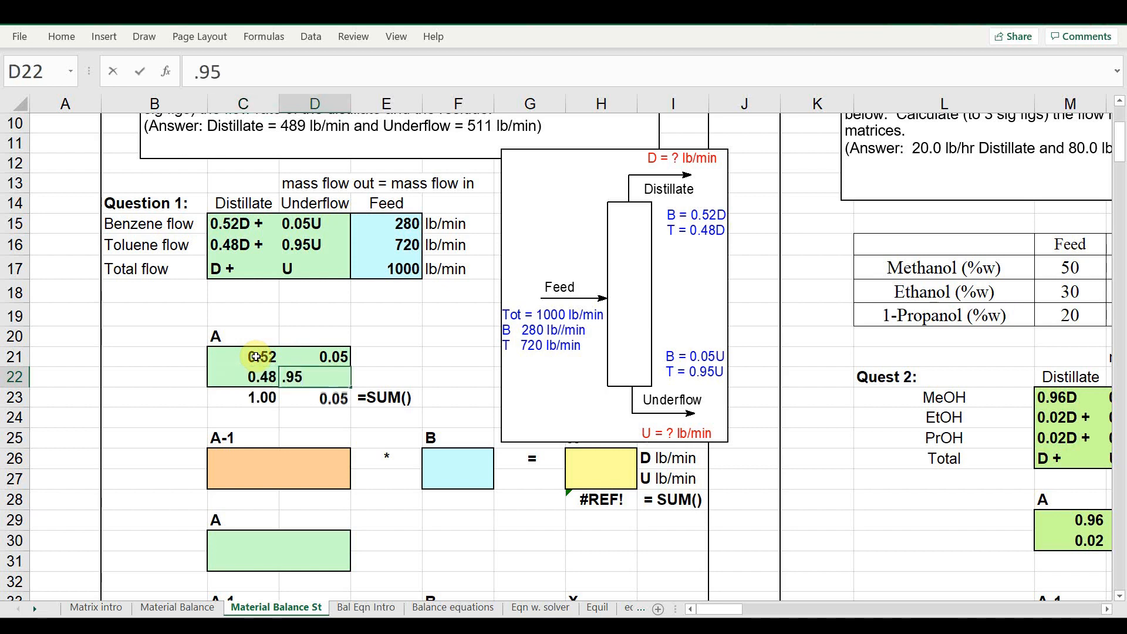
key("Return")
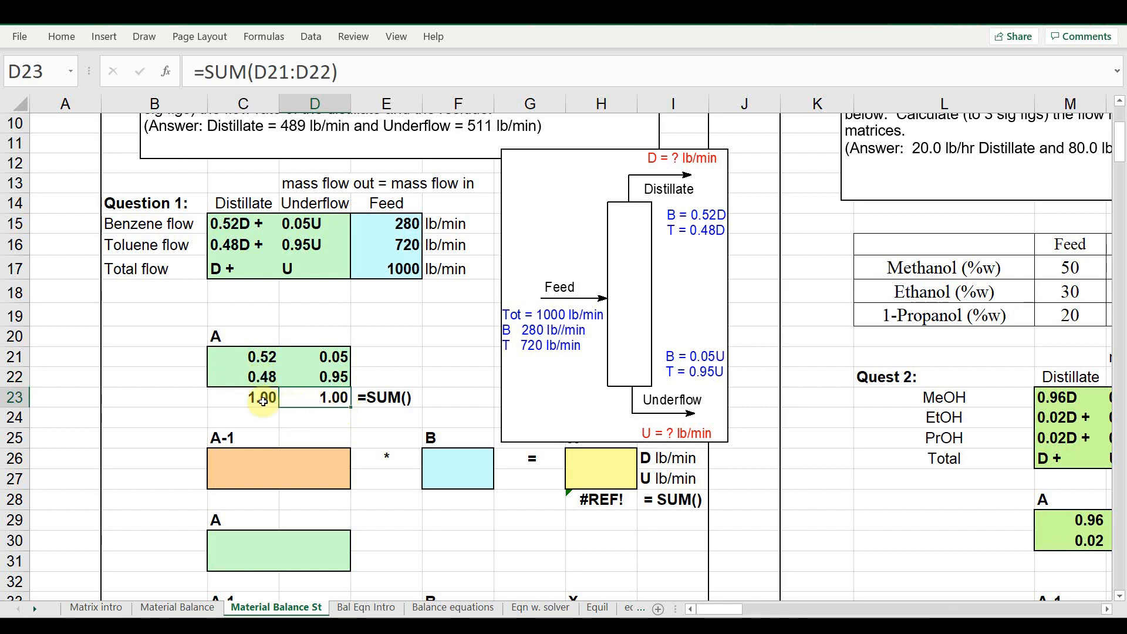
Fill the 2×2 A-1 block with the MINVERSE of matrix A (C21:D22)
left_click(914, 12)
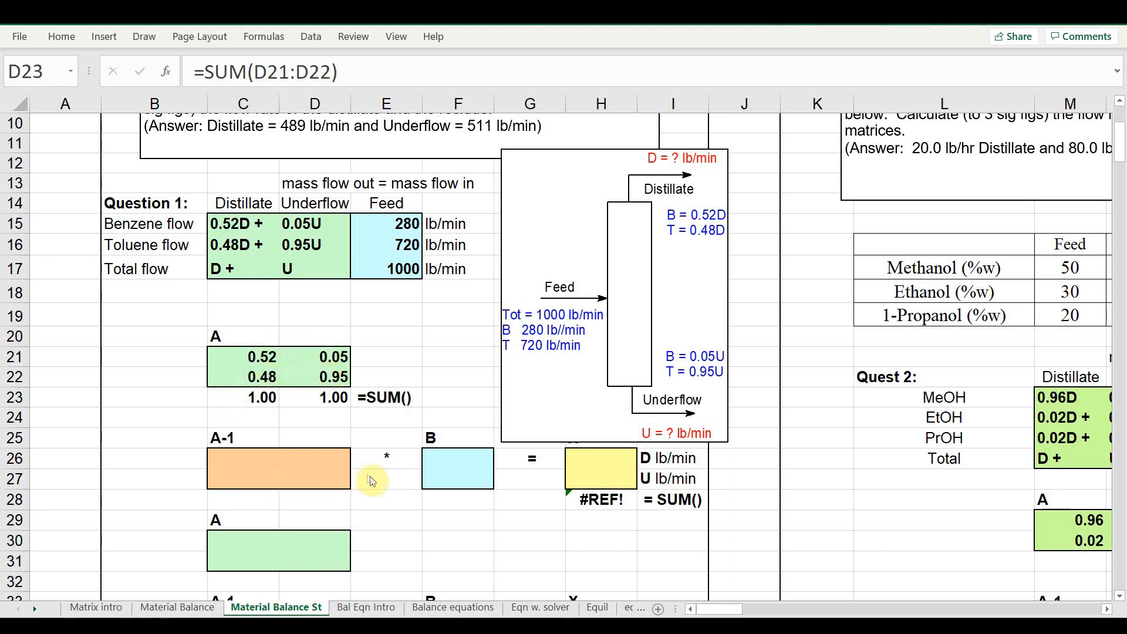
left_click(314, 473)
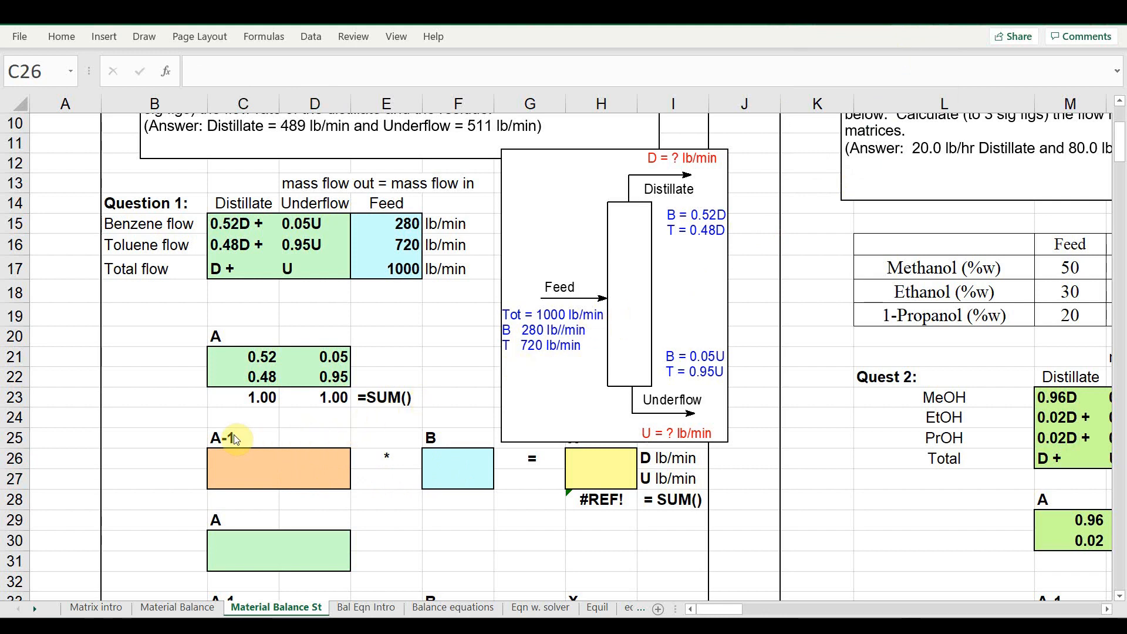
left_click(249, 466)
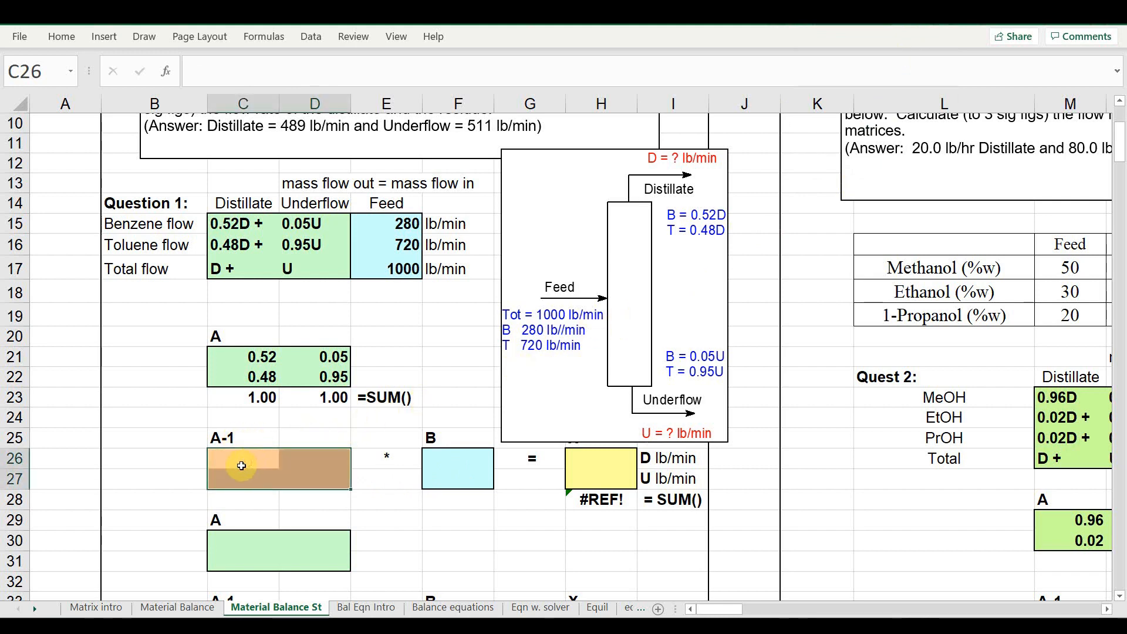
left_click(241, 465)
left_click_drag(267, 464, 305, 471)
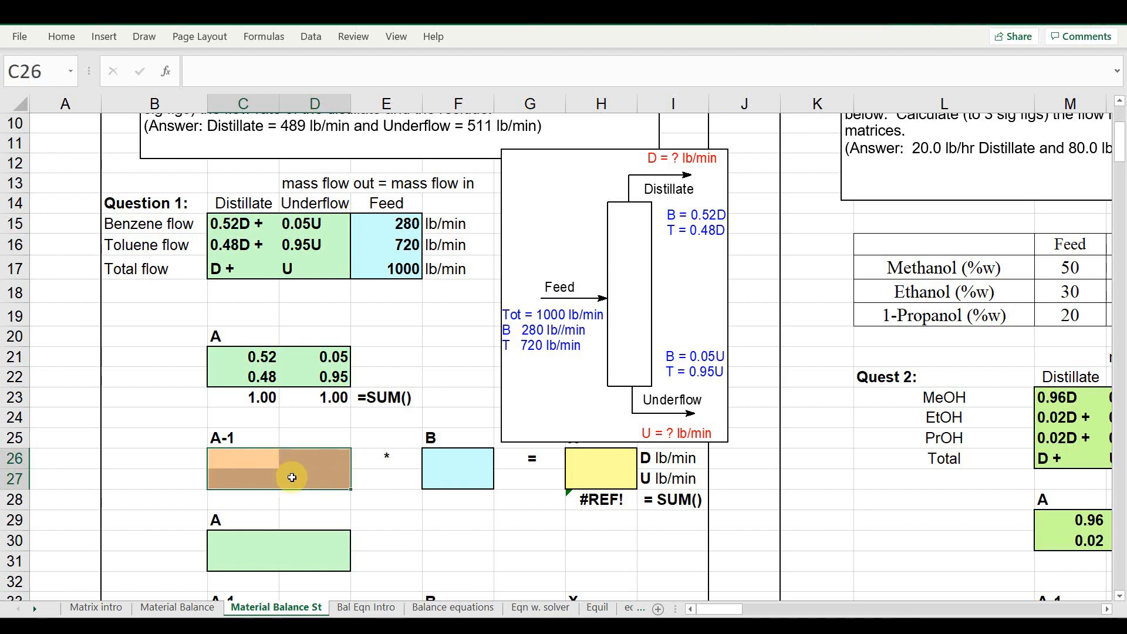
left_click(167, 71)
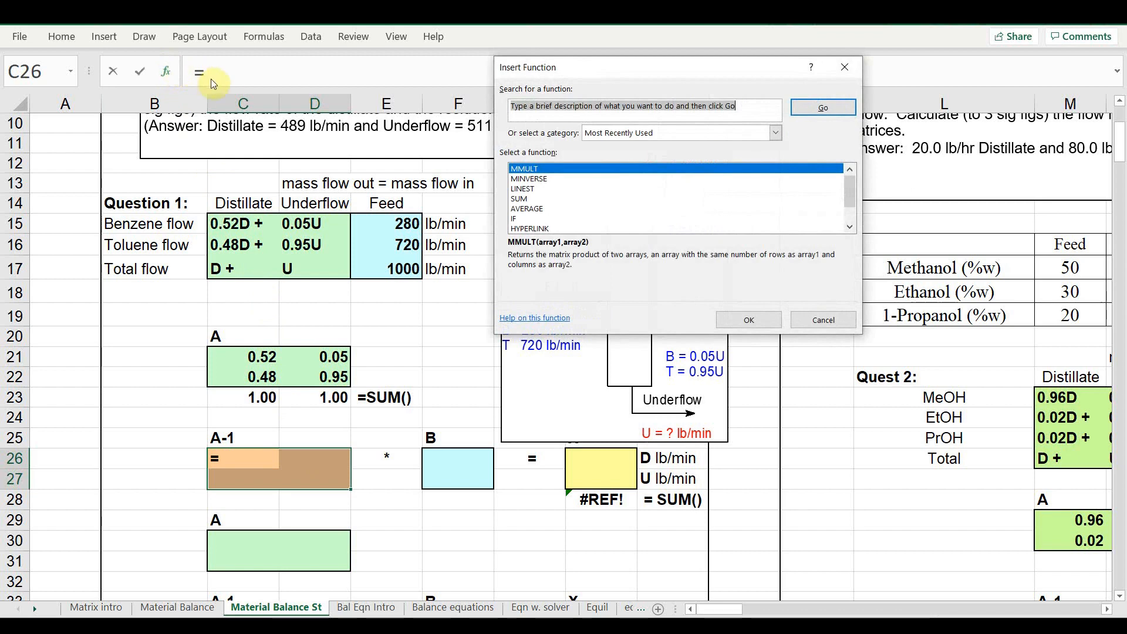
left_click(547, 181)
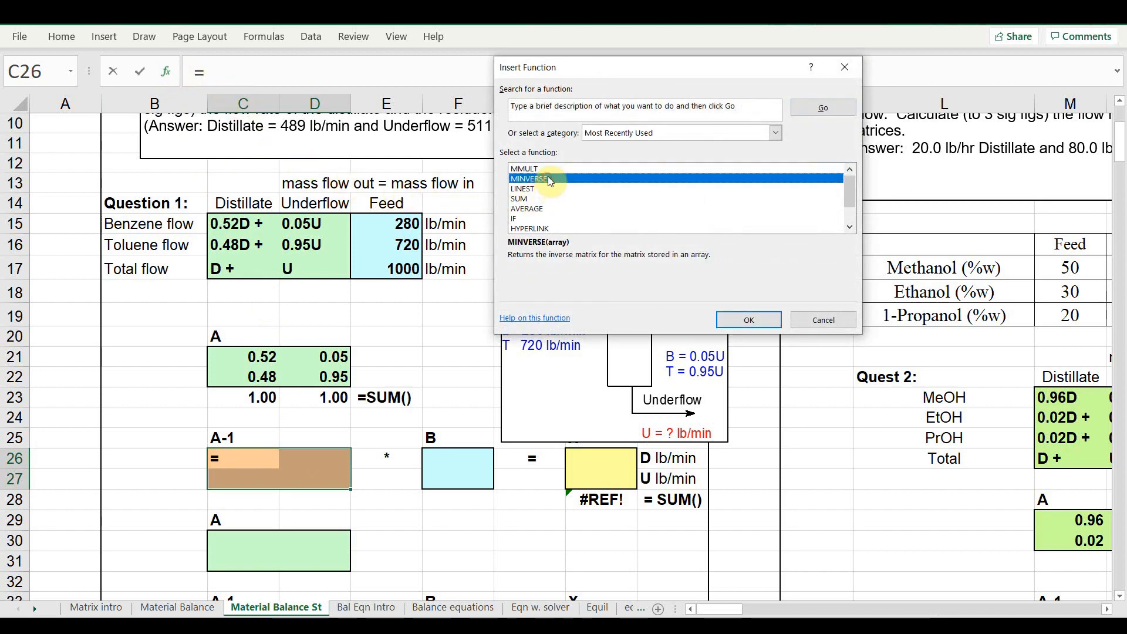
left_click(748, 318)
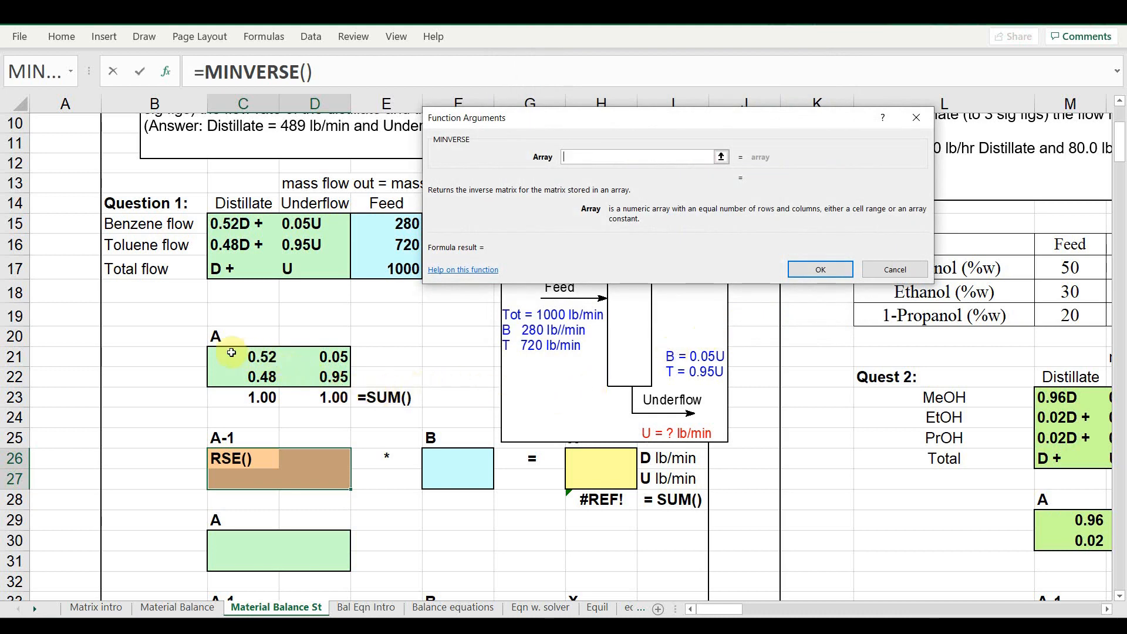
left_click_drag(231, 355, 310, 373)
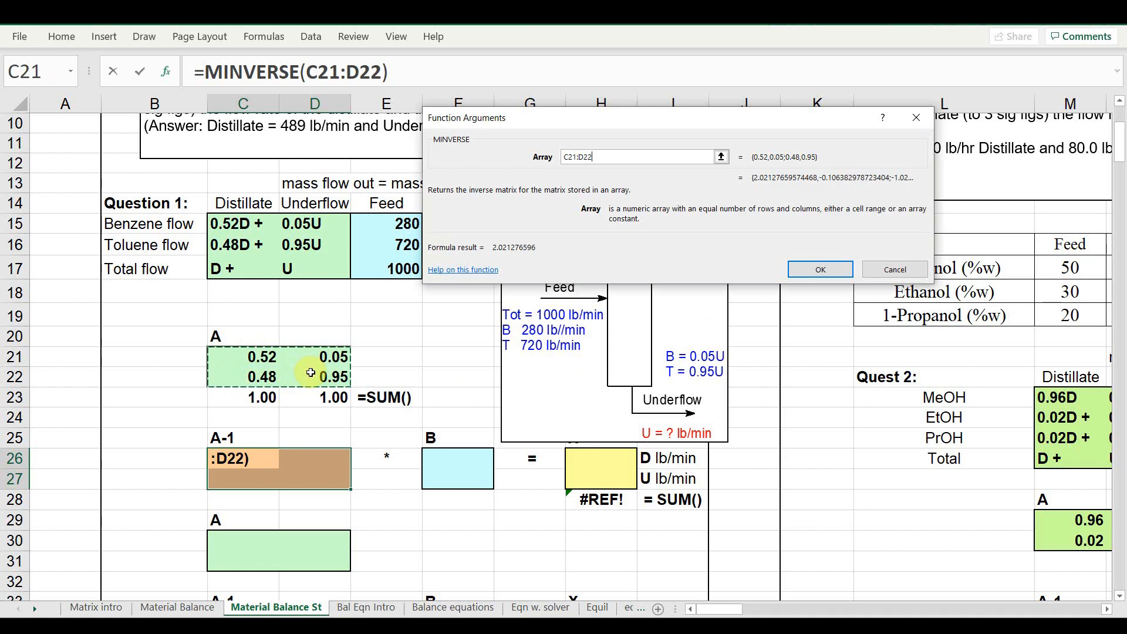
left_click(820, 270)
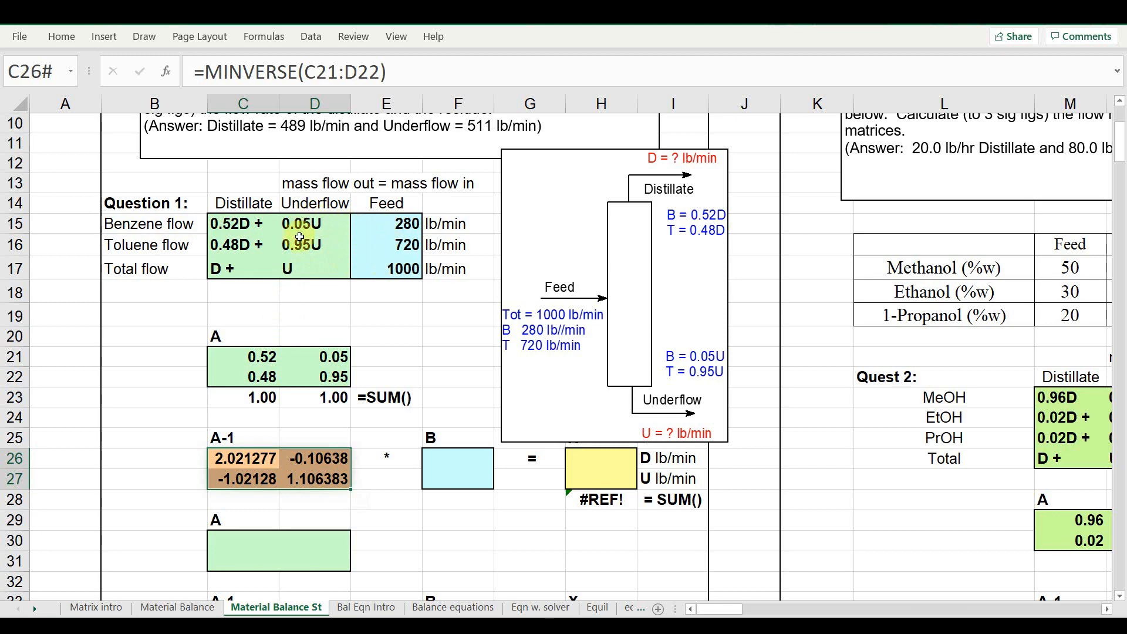
Enter the feed vector B as 280 and 720
left_click(458, 464)
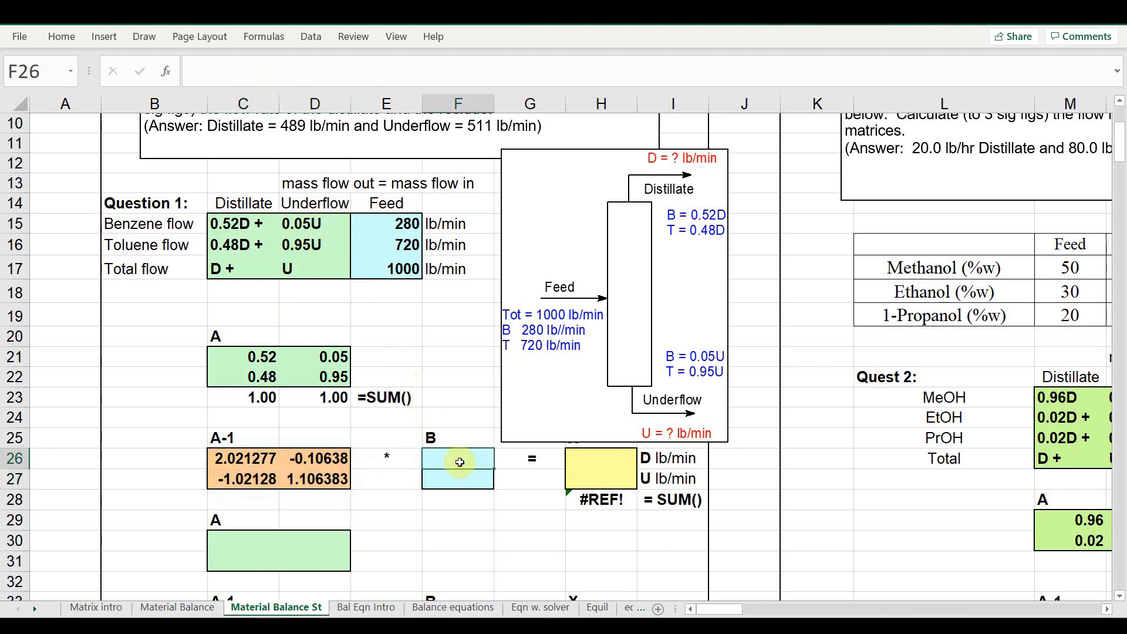
type("280")
key("Return")
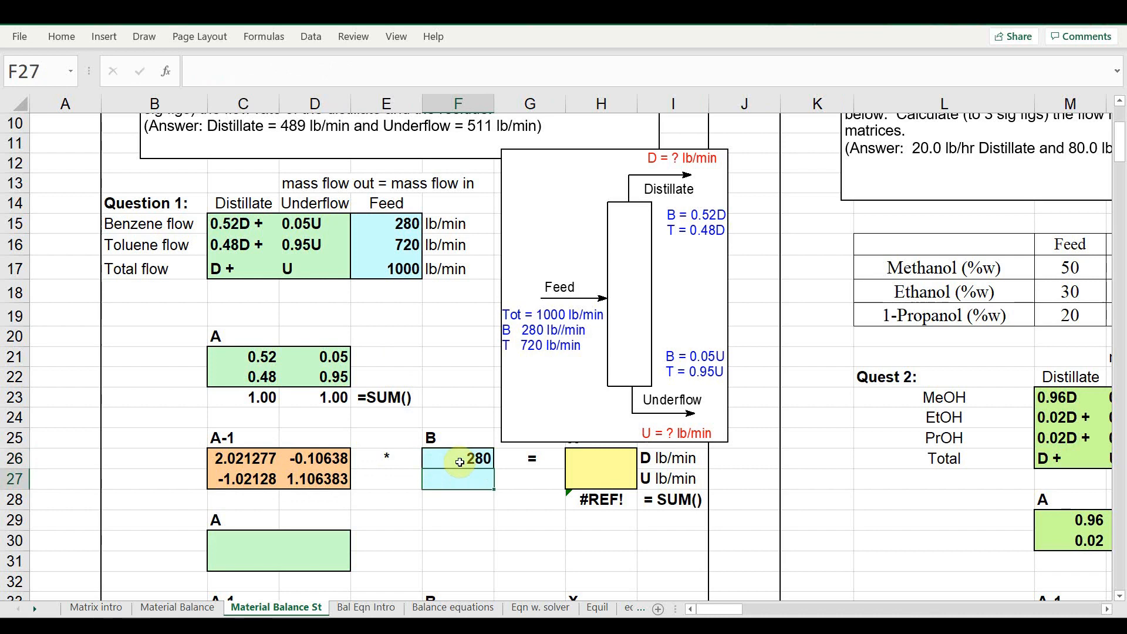
type("720")
key("Return")
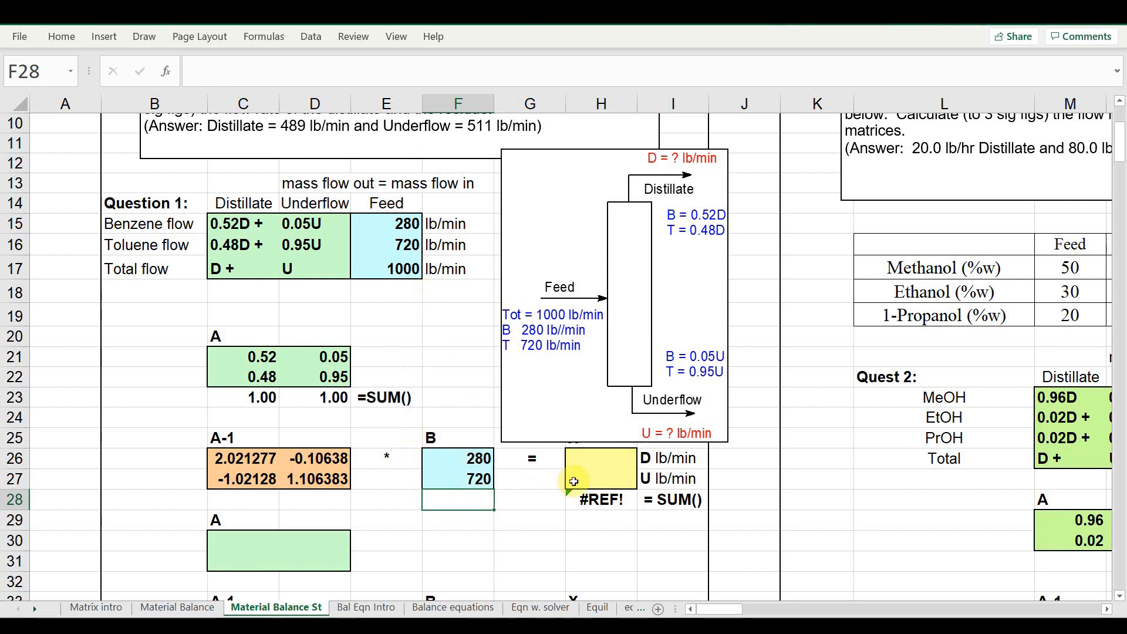
Compute the distillate and underflow vector X in H26:H27 as the MMULT of A-1 (C26:D27) and B (F26:F27)
left_click(584, 458)
left_click_drag(584, 459, 593, 477)
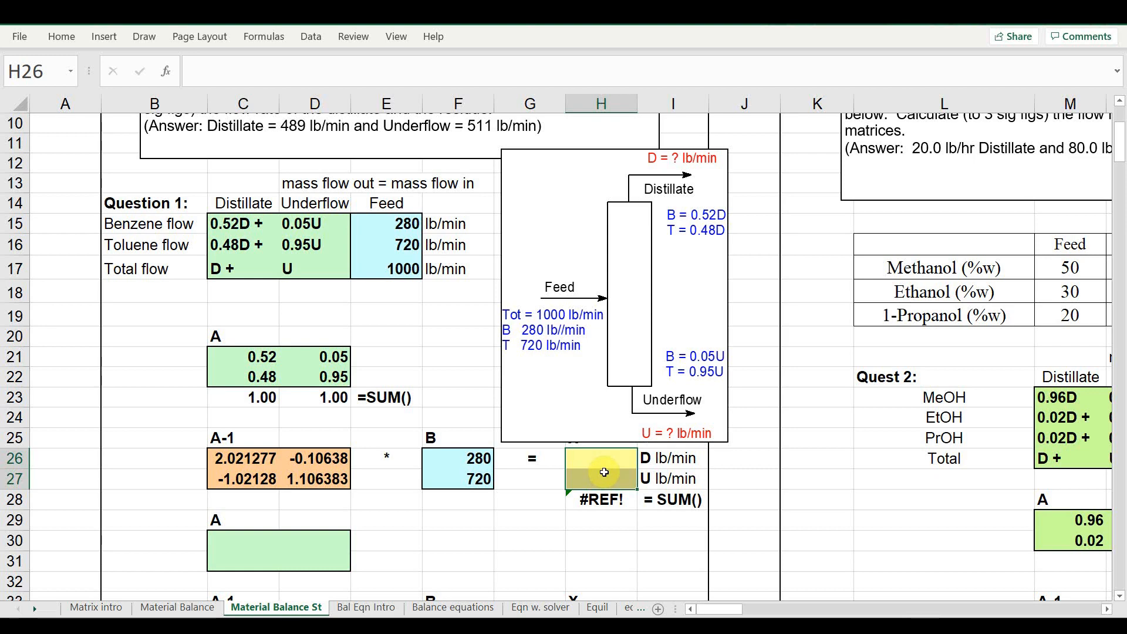
left_click(169, 74)
left_click(532, 181)
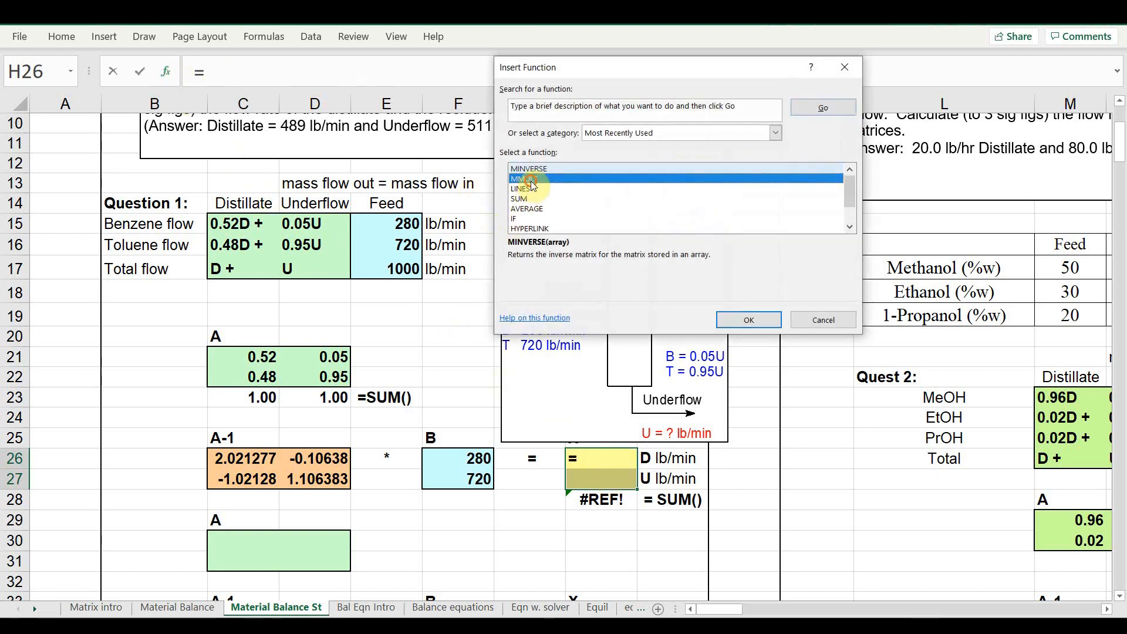
left_click(729, 320)
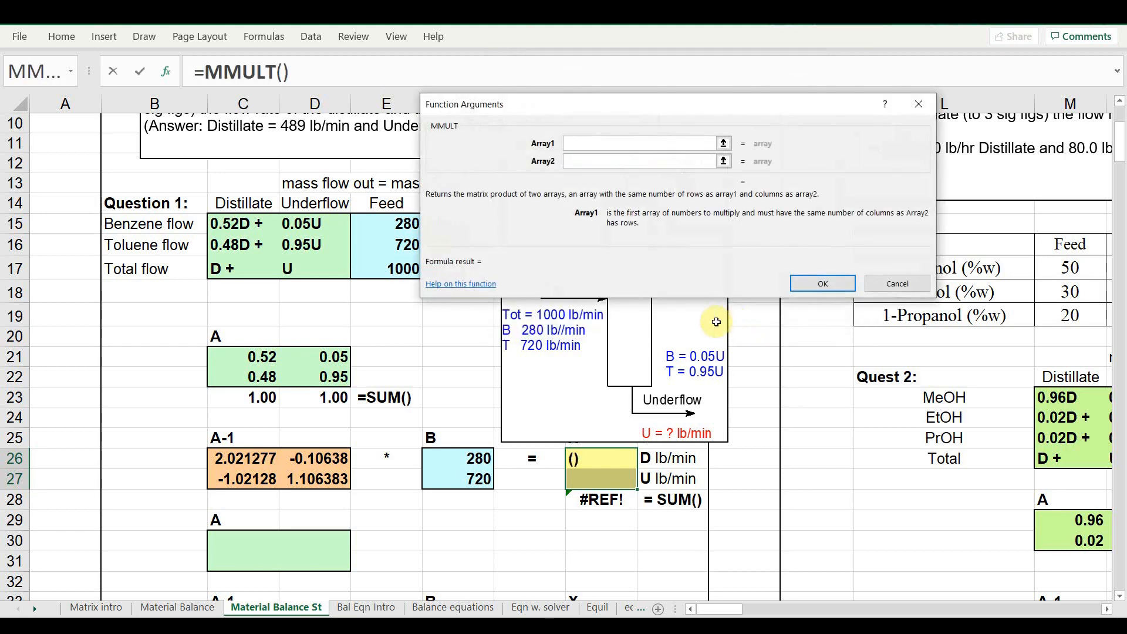
left_click_drag(232, 459, 308, 472)
left_click(578, 160)
left_click_drag(464, 458, 466, 479)
left_click(821, 283)
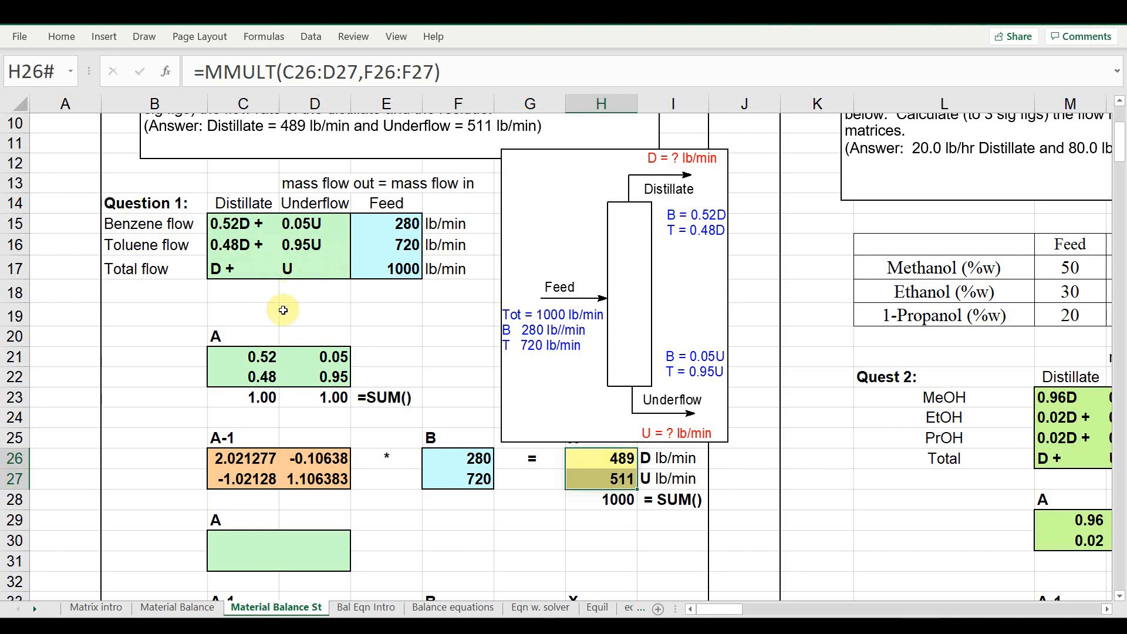
Enter the second matrix A as 0.48, 0.95 in the first row and 1, 1 in the second row
scroll(283, 310, "down", 2)
left_click(260, 421)
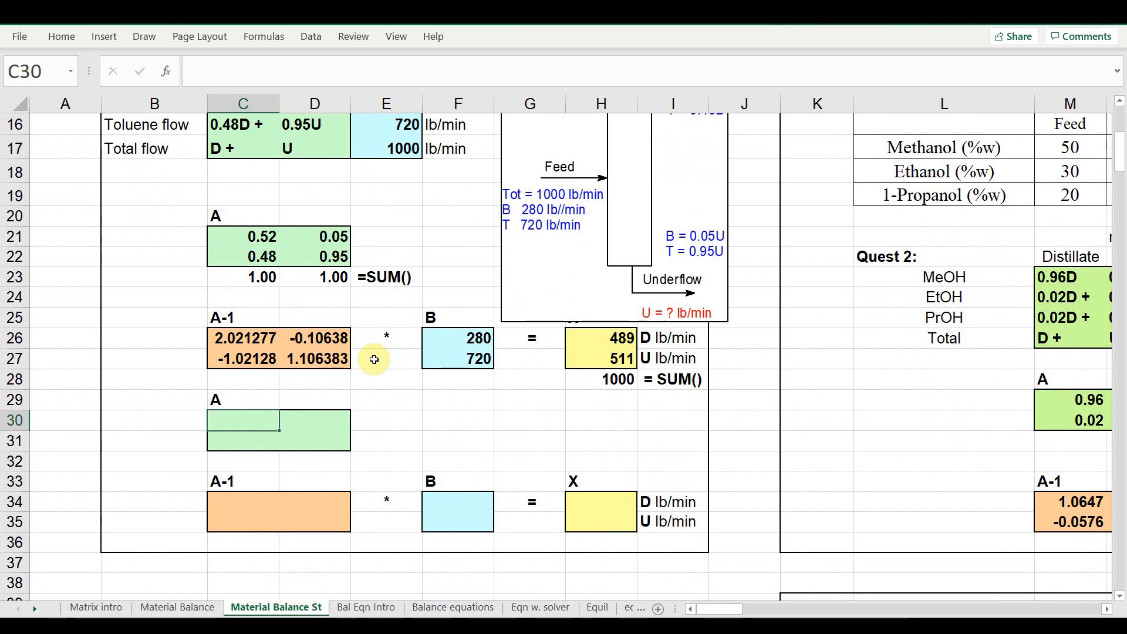
type(".48")
key("Tab")
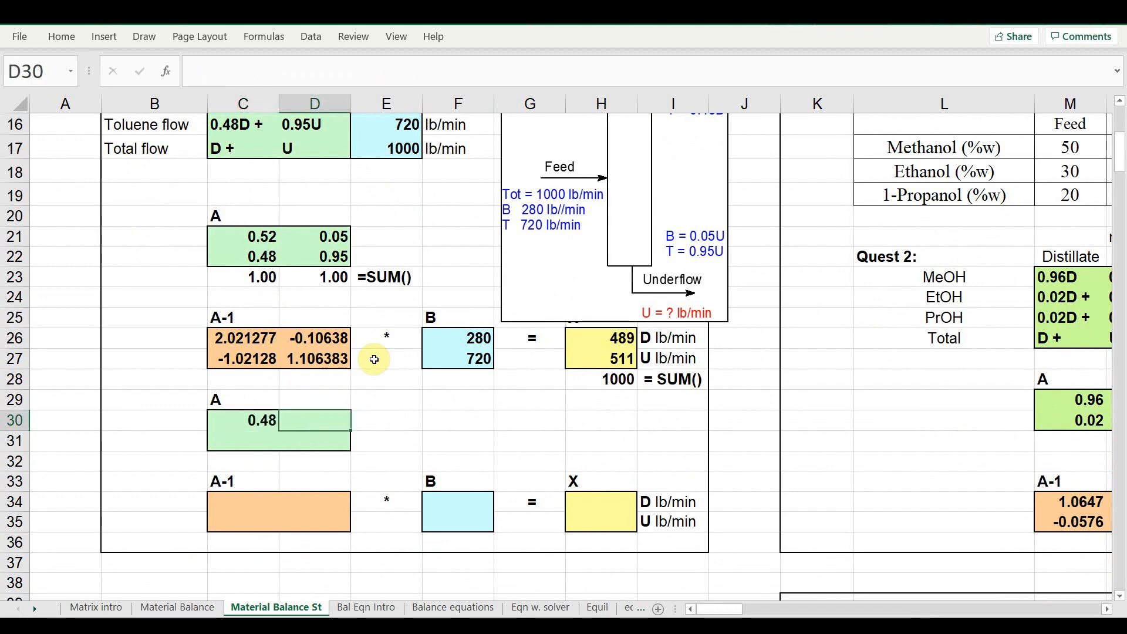
type(".95")
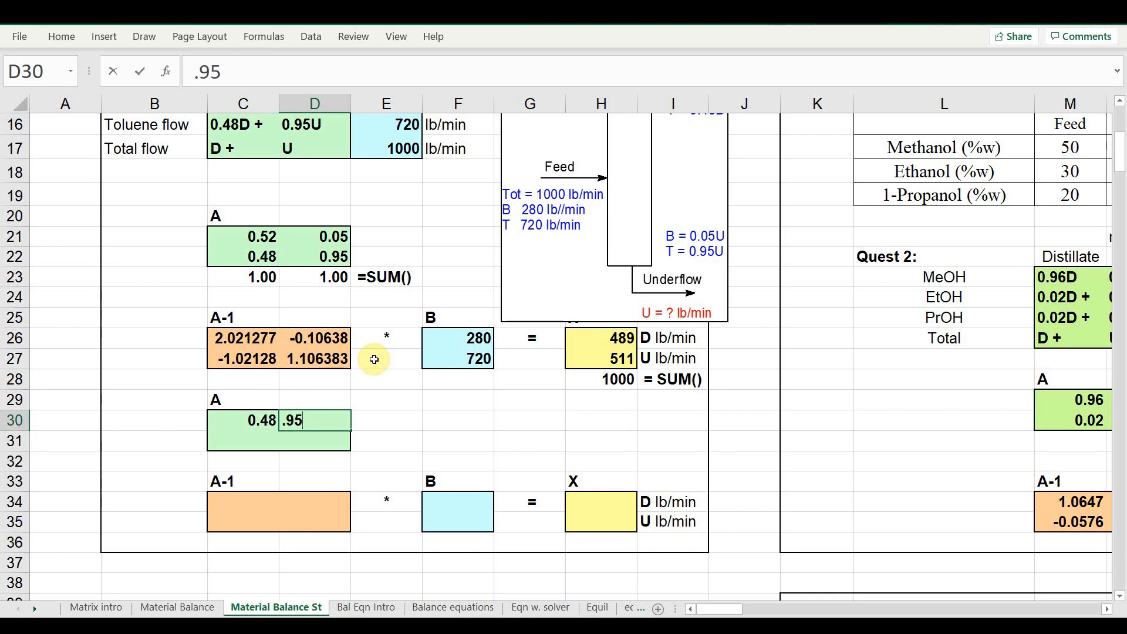
key("Return")
key("Left")
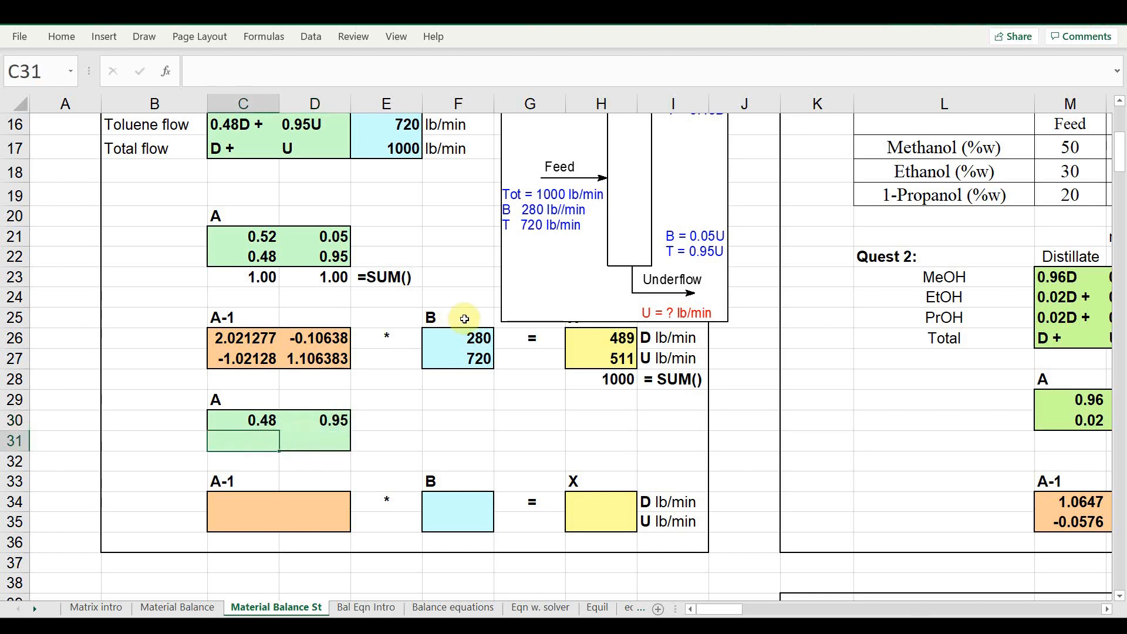
type("1")
key("Tab")
type("1")
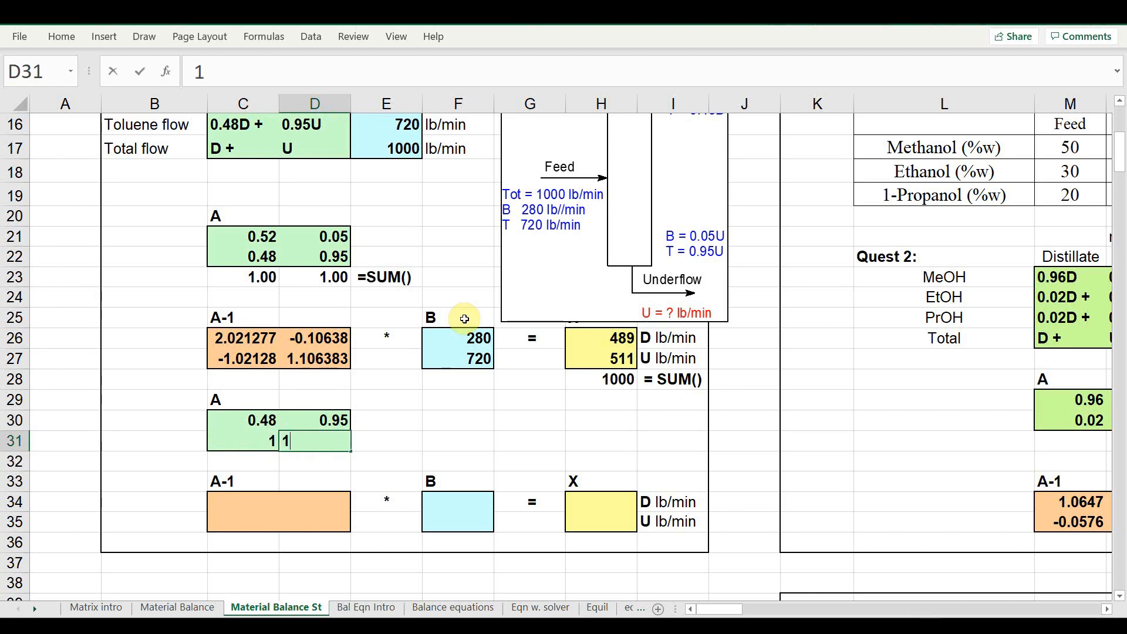
key("Return")
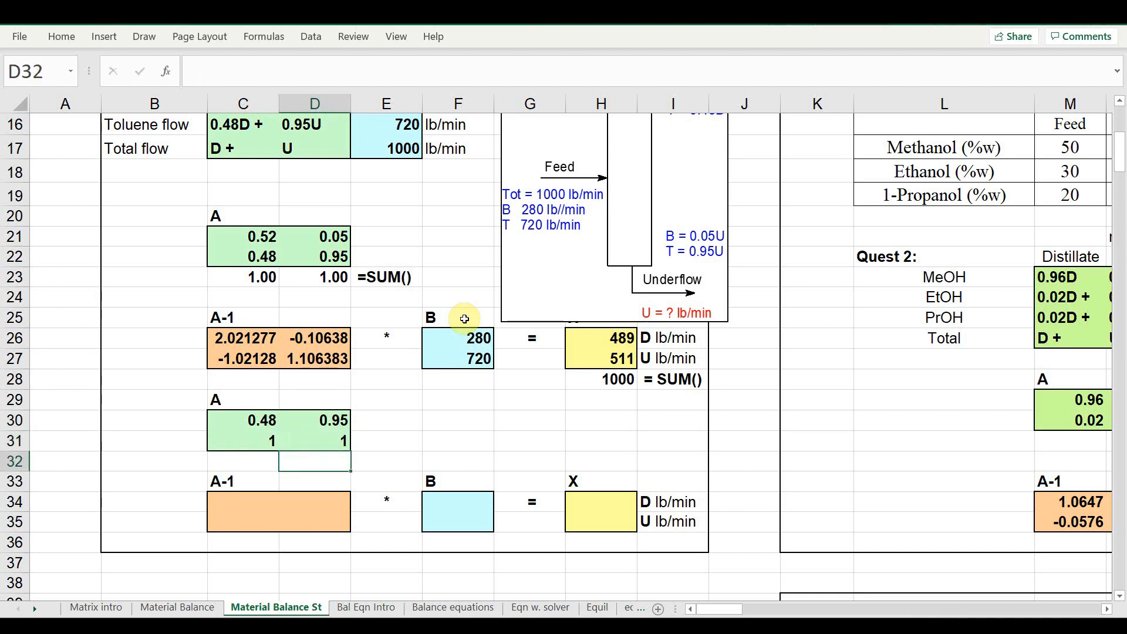
Fill the second A-1 block (C34:D35) with the MINVERSE of the new matrix A (C30:D31)
left_click_drag(254, 508, 313, 527)
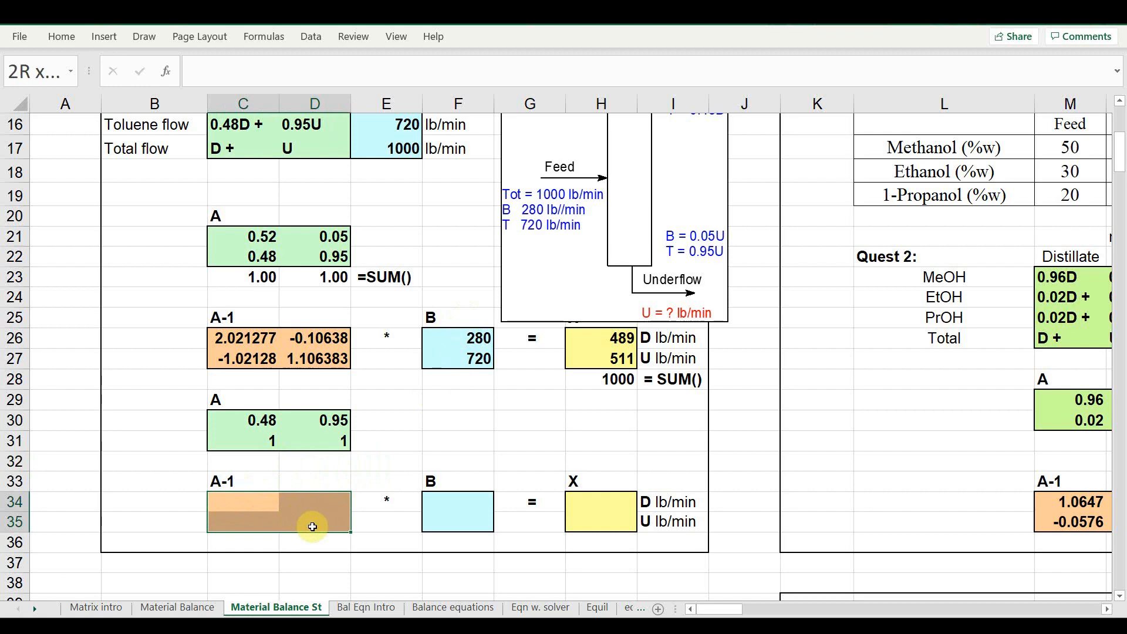
left_click(167, 72)
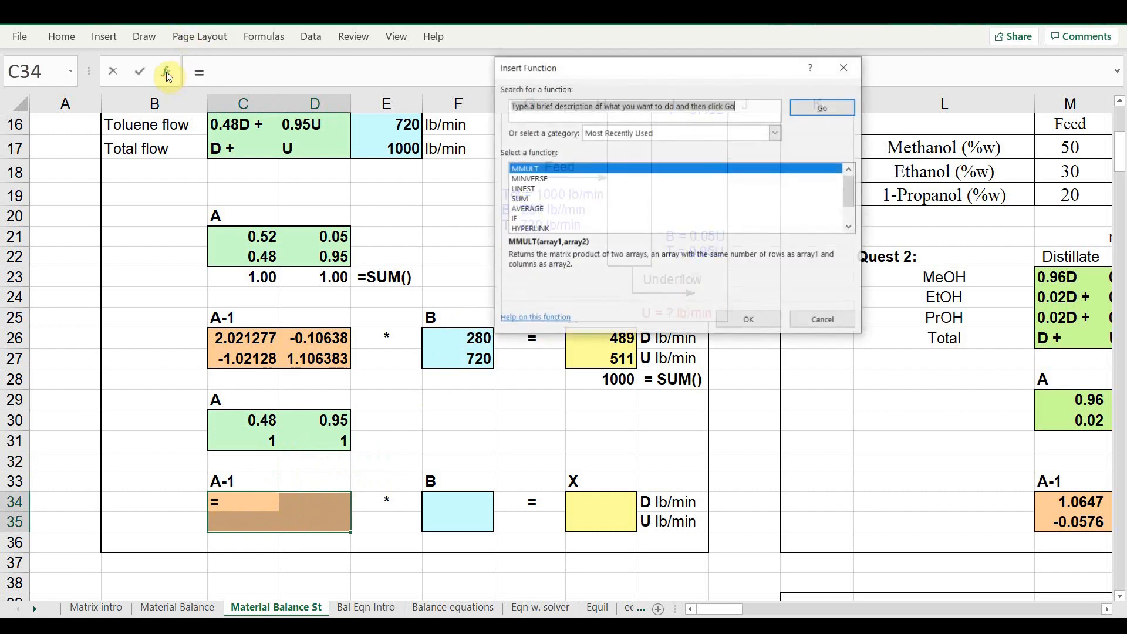
double_click(529, 178)
left_click_drag(254, 423, 307, 441)
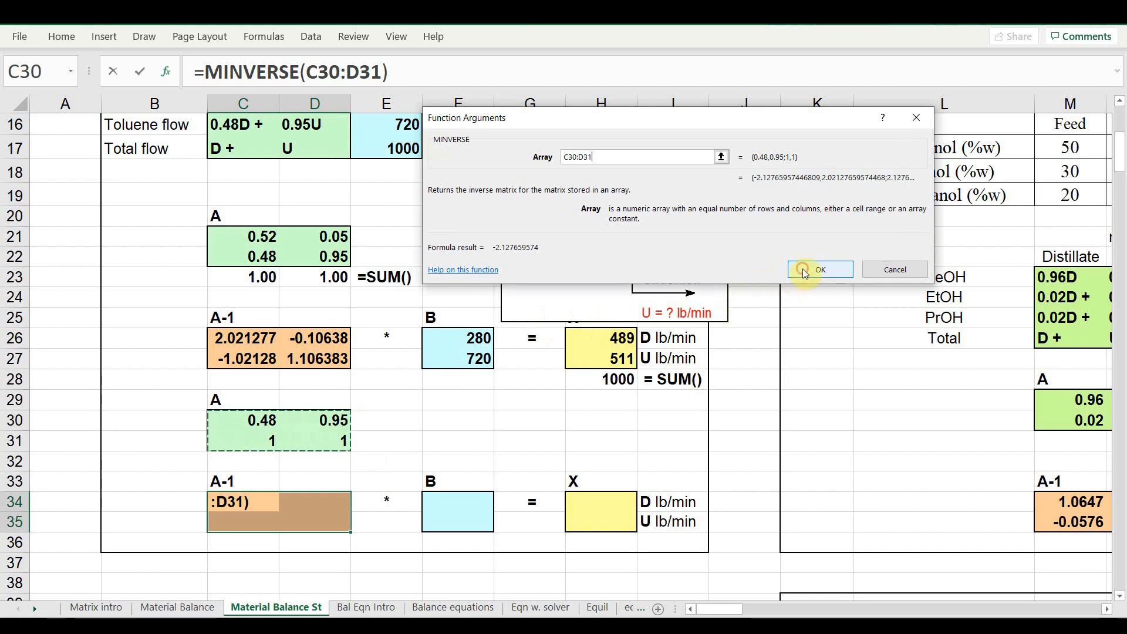
left_click(805, 274)
Enter the second feed vector B as 720 and 1000
left_click(471, 502)
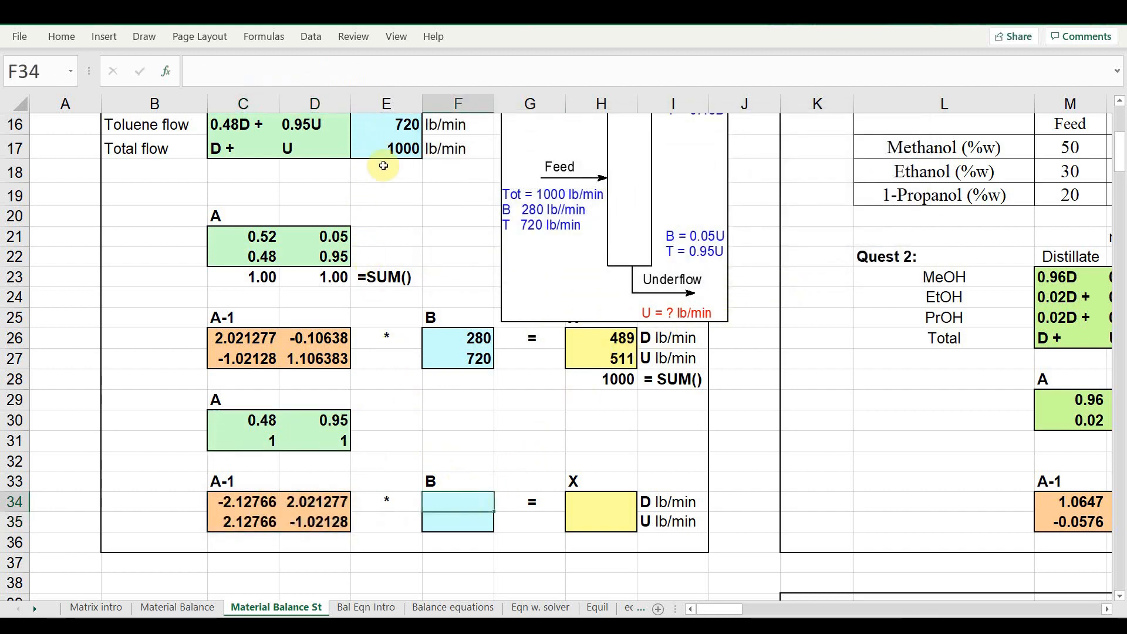
type("720")
key("Return")
type("1000")
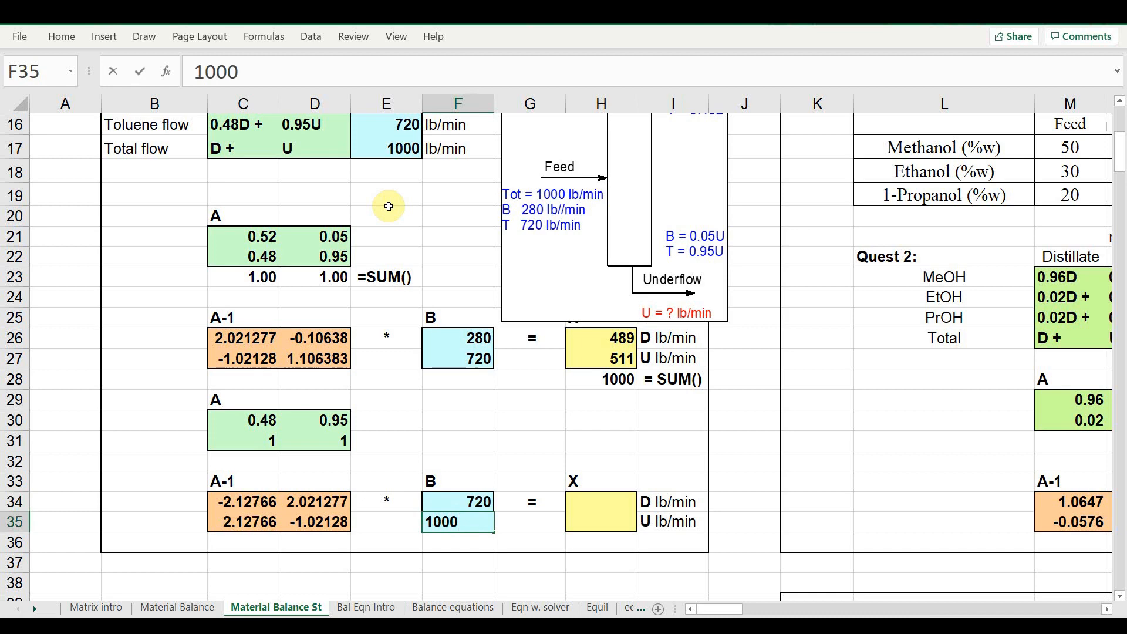
key("Return")
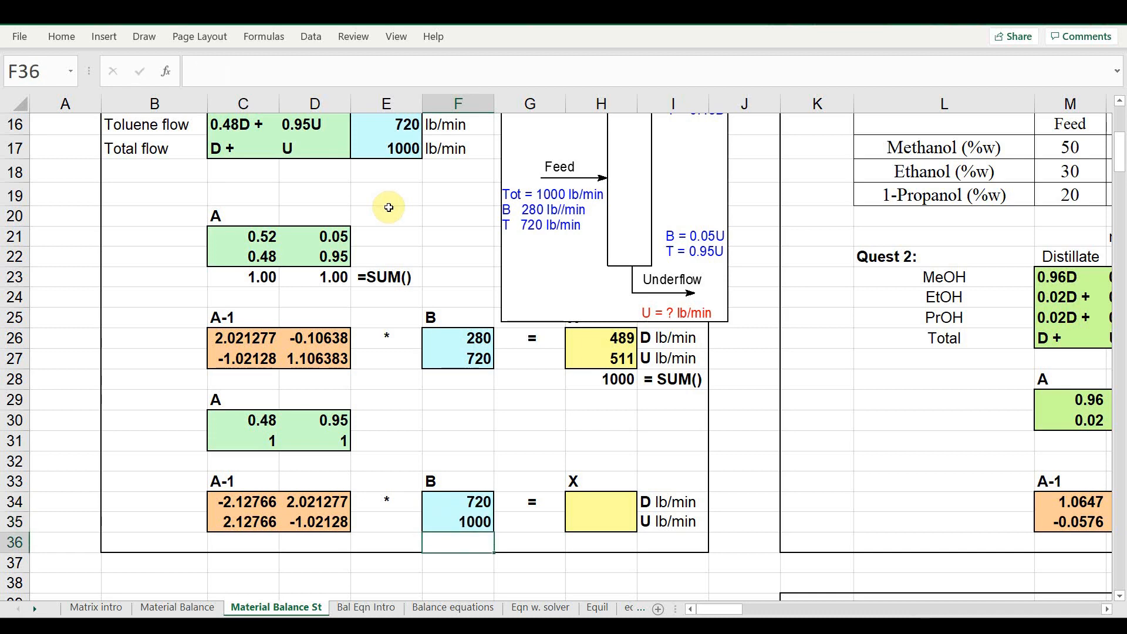
Compute the second X vector in H34:H35 as the MMULT of A-1 (C34:D35) and B (F34:F35)
double_click(605, 502)
left_click(599, 479)
left_click_drag(599, 502, 605, 518)
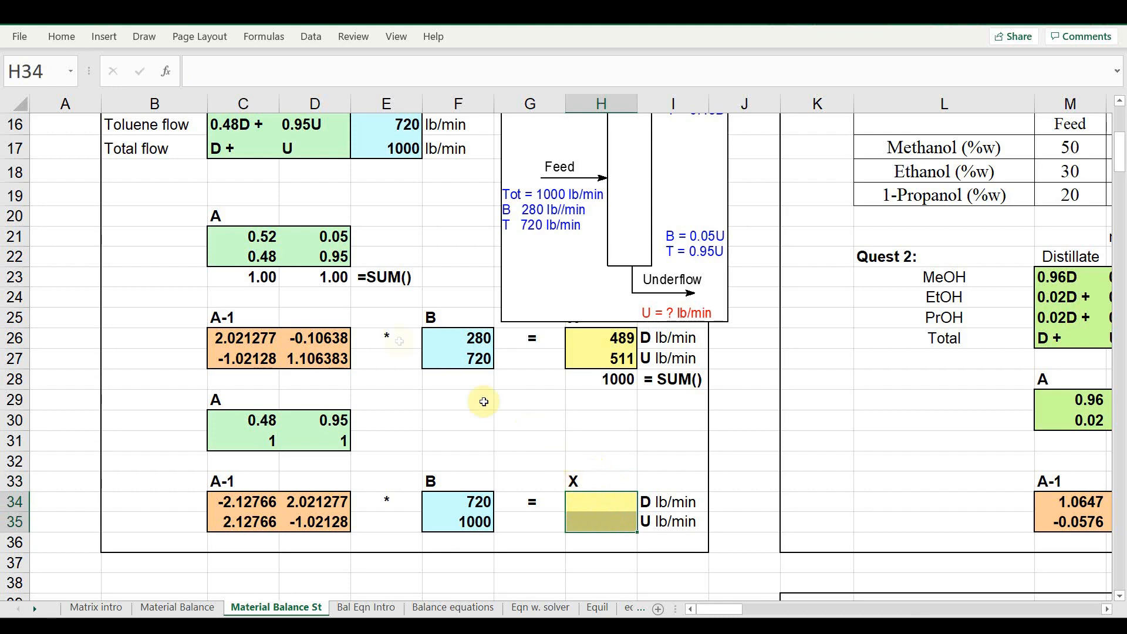
left_click(166, 73)
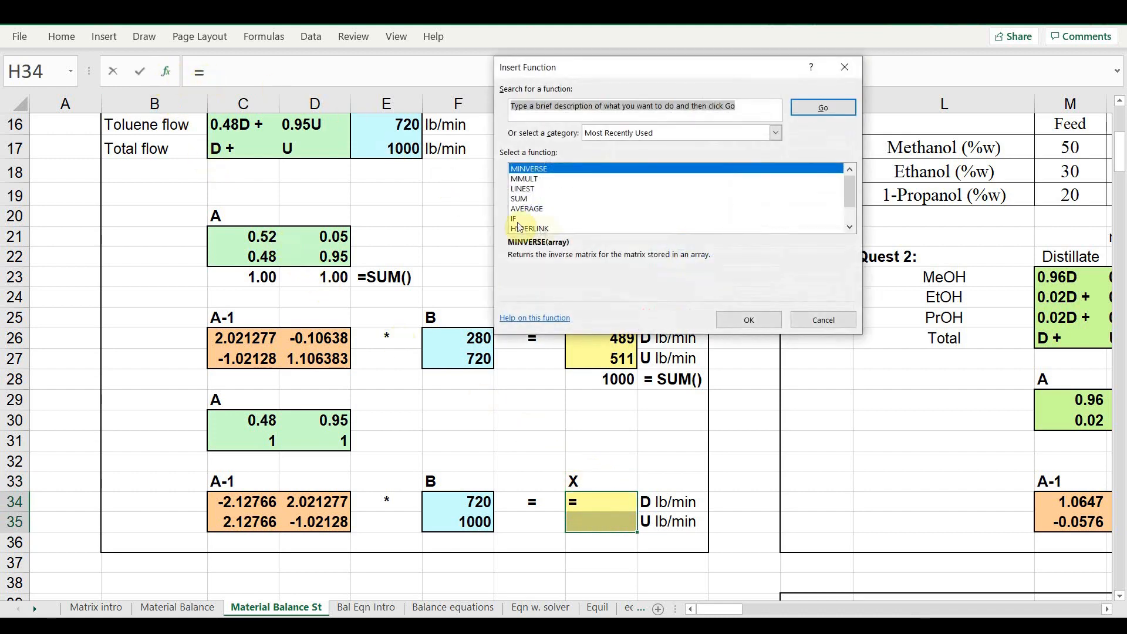
left_click(531, 178)
left_click(744, 319)
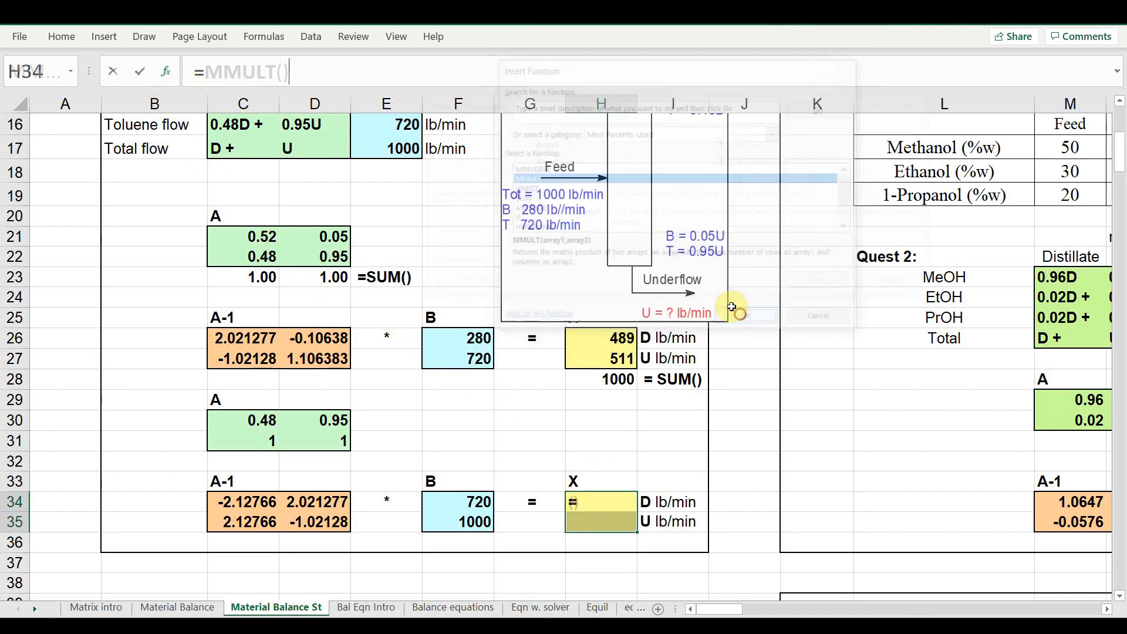
left_click_drag(259, 502, 305, 514)
left_click(569, 161)
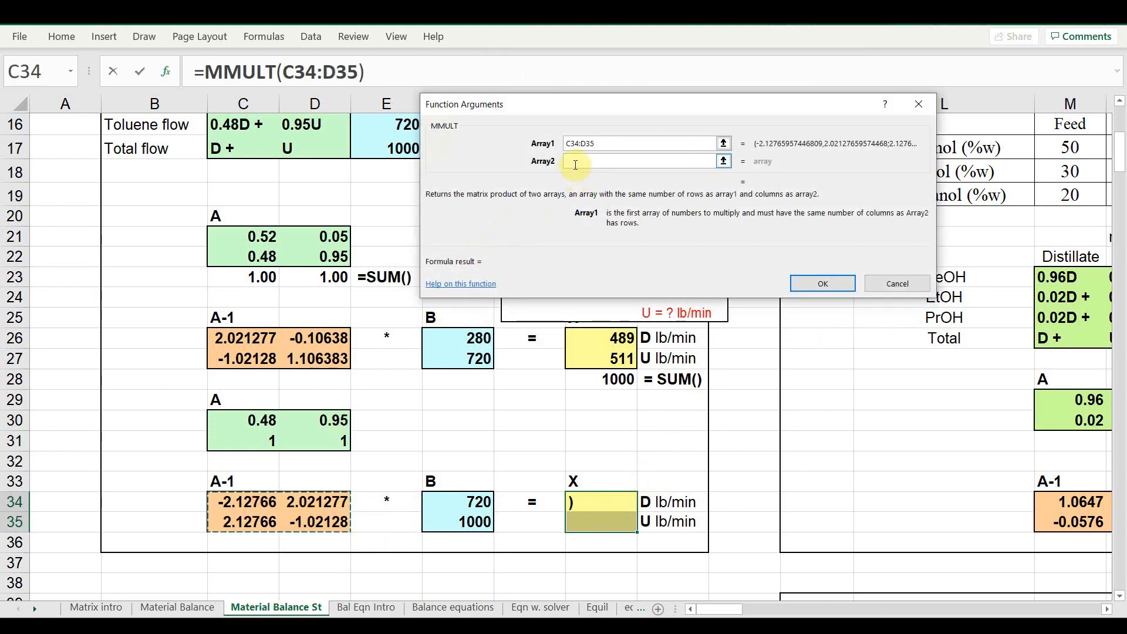
left_click_drag(441, 500, 451, 520)
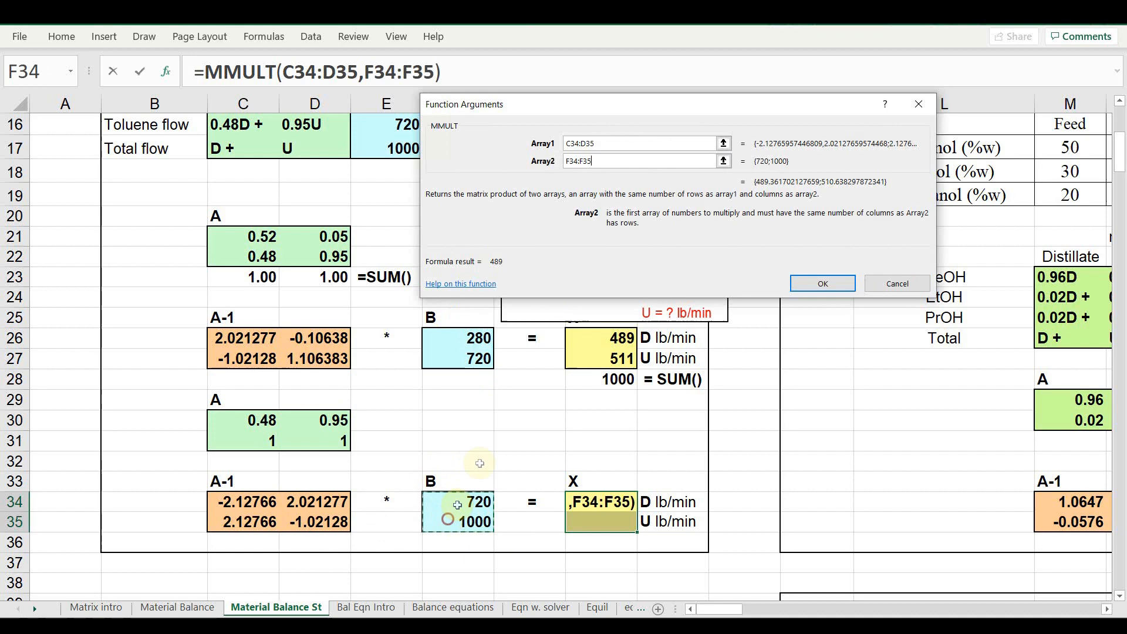
left_click(815, 286)
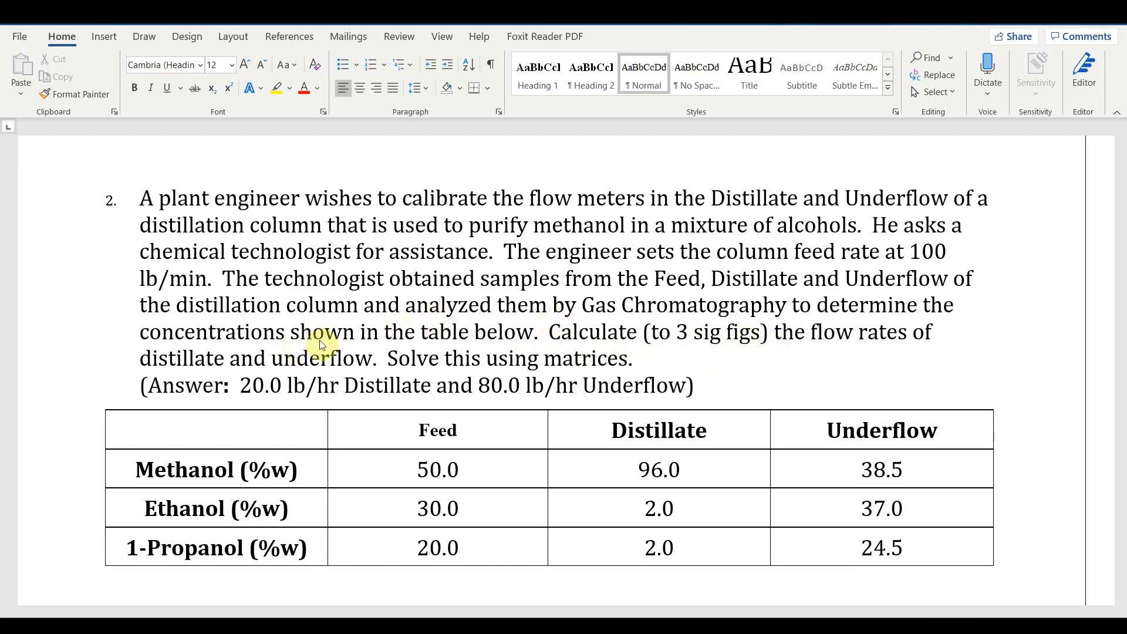
scroll(438, 344, "down", 1)
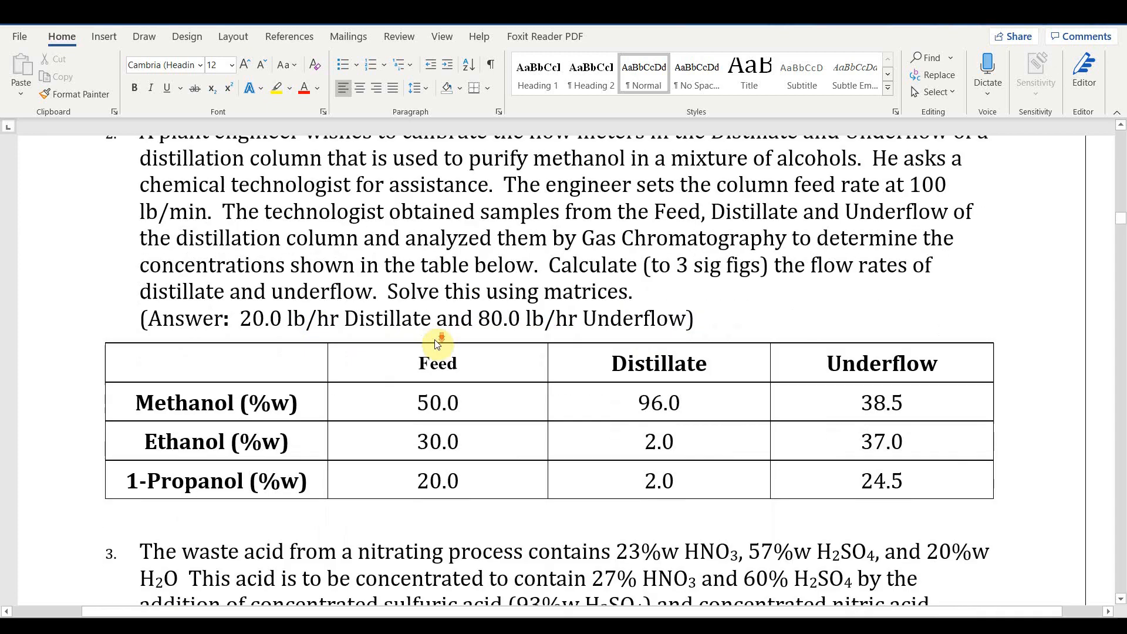
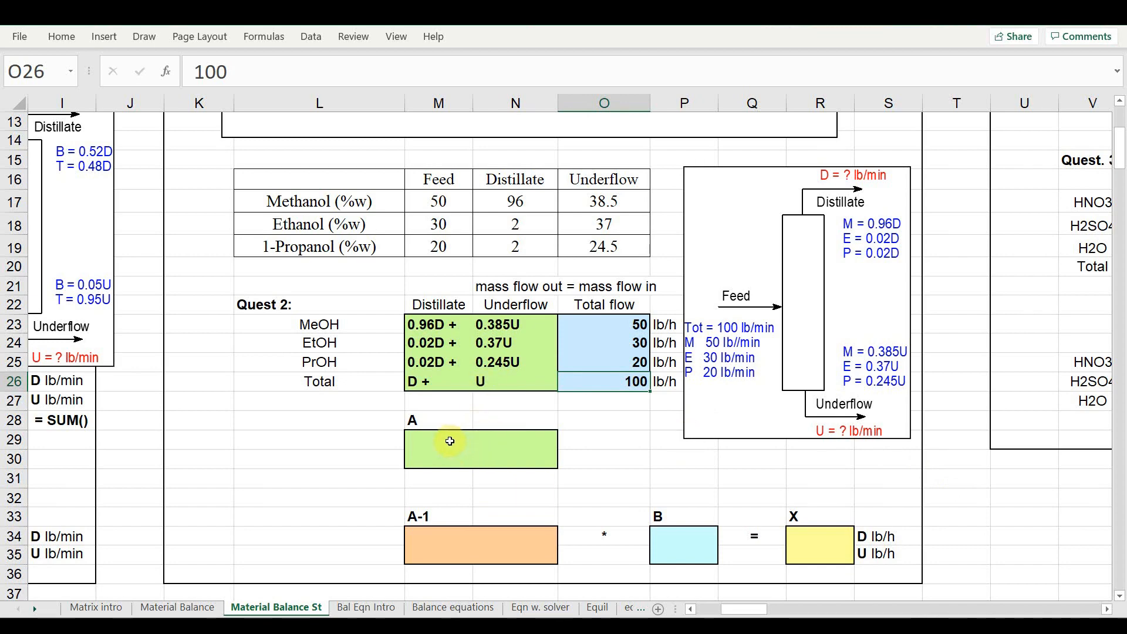
Enter the Quest 2 matrix A as 0.96, 0.385 in the first row and 0.02, 0.37 in the second row
left_click(449, 441)
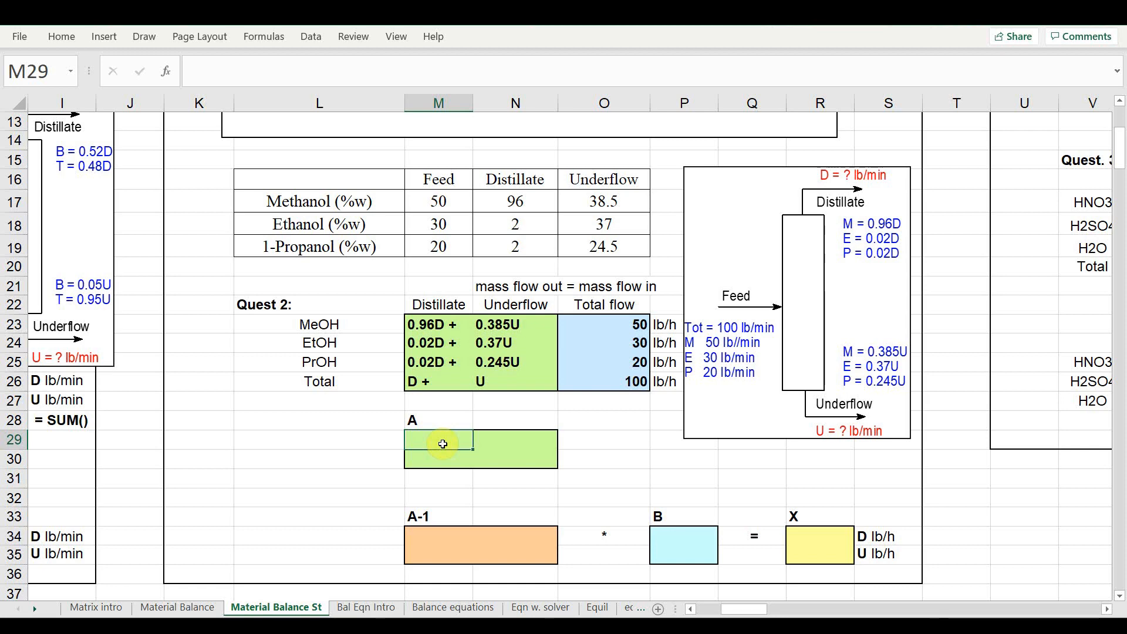
type("0.96")
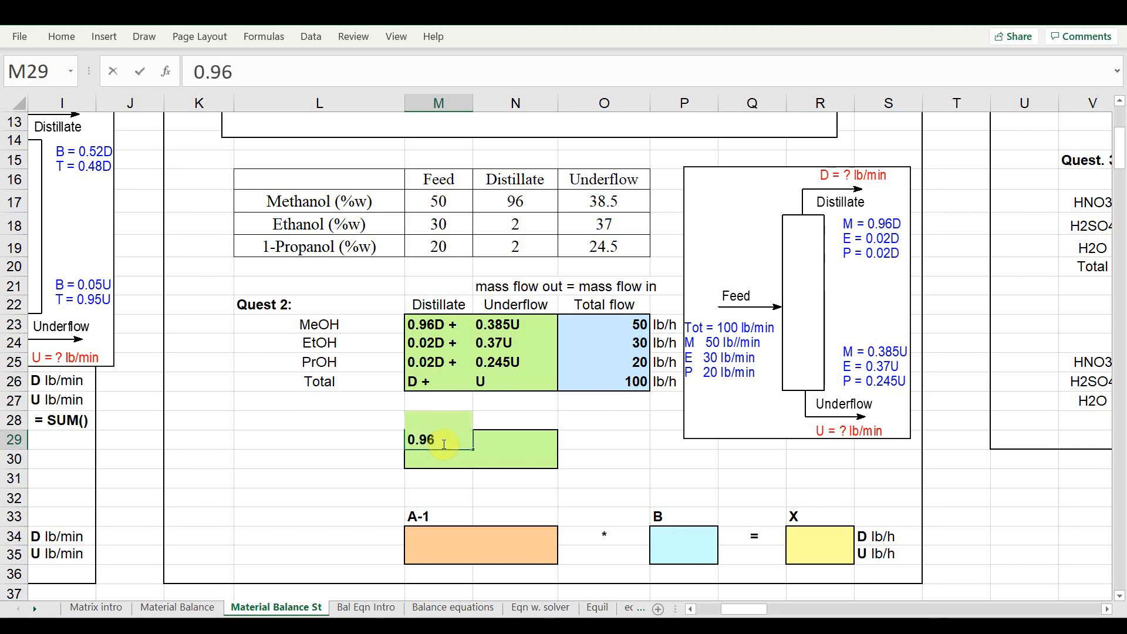
key("Tab")
type("0.385")
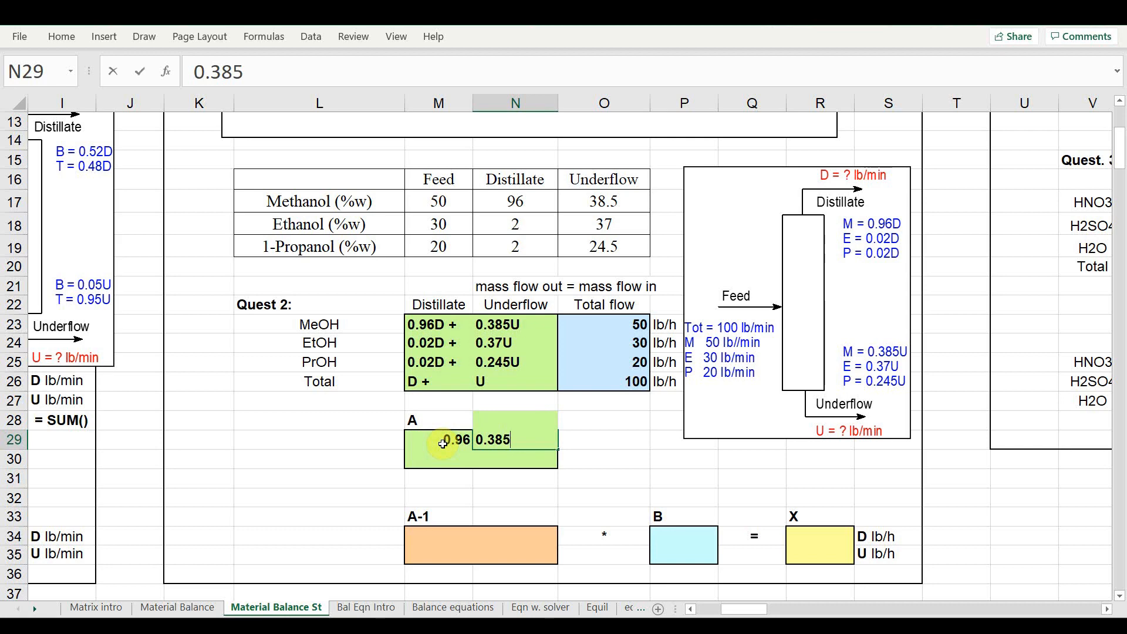
key("Return")
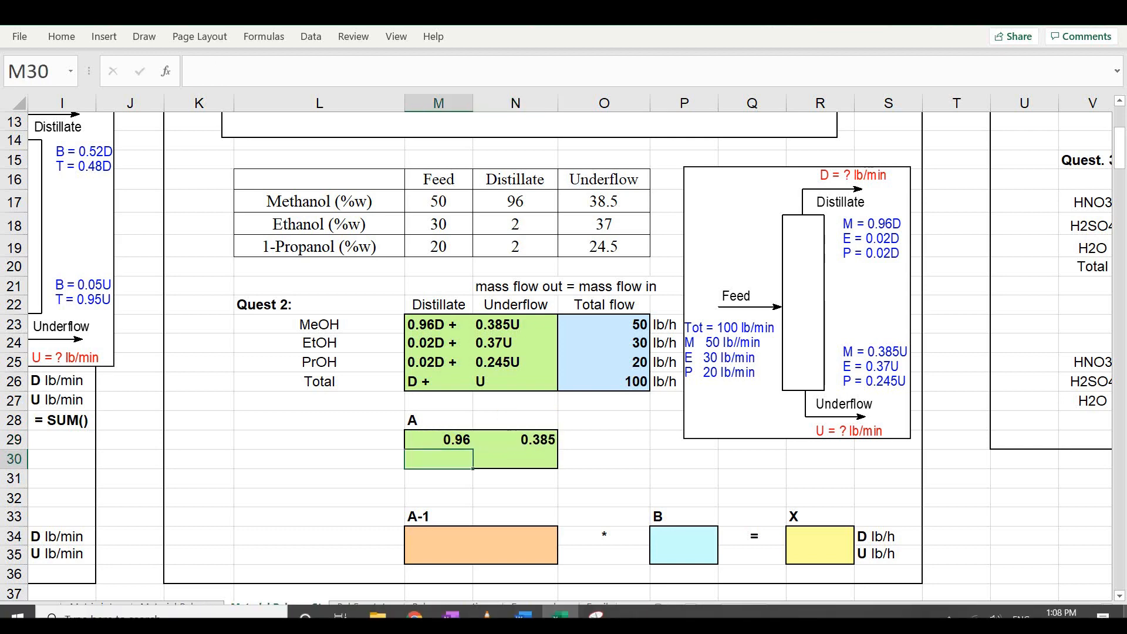
type("0.02")
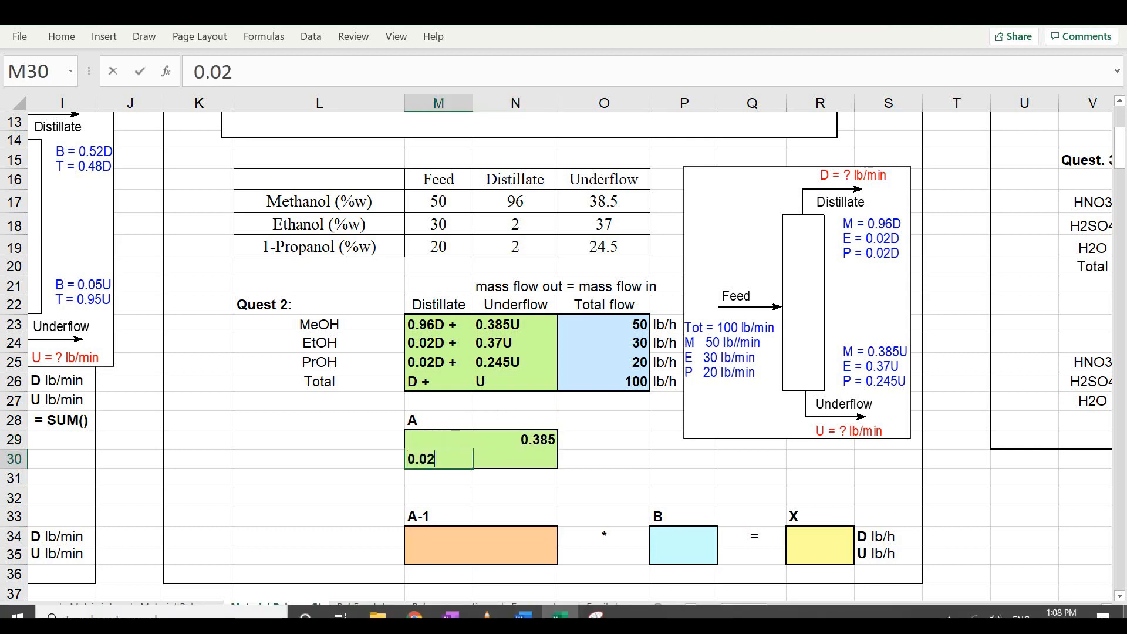
key("Tab")
type("0.37")
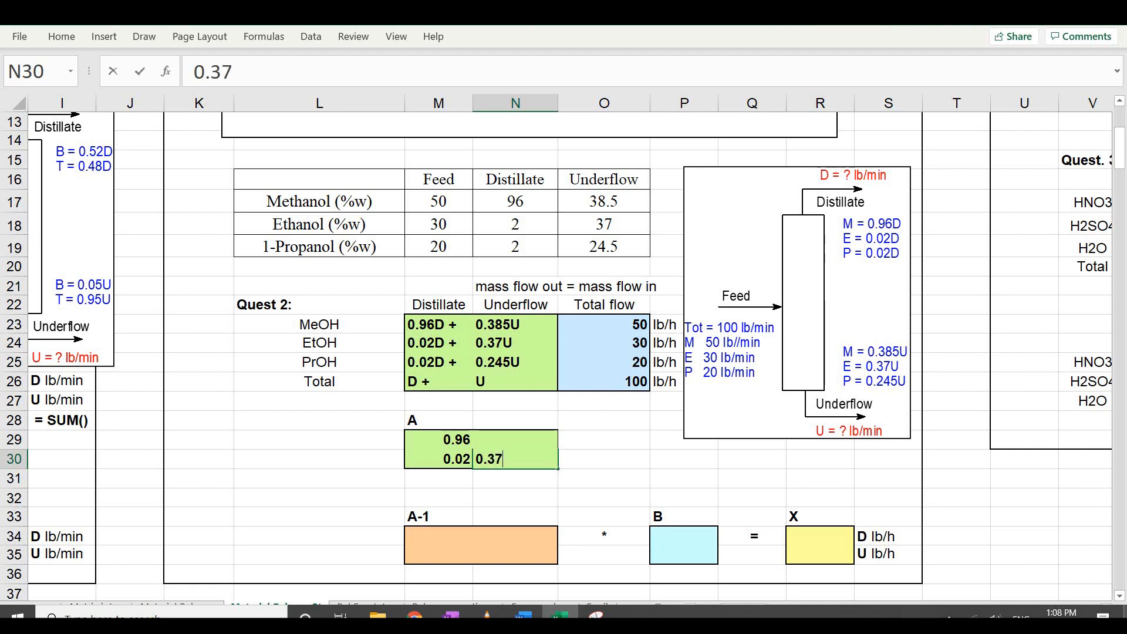
key("Return")
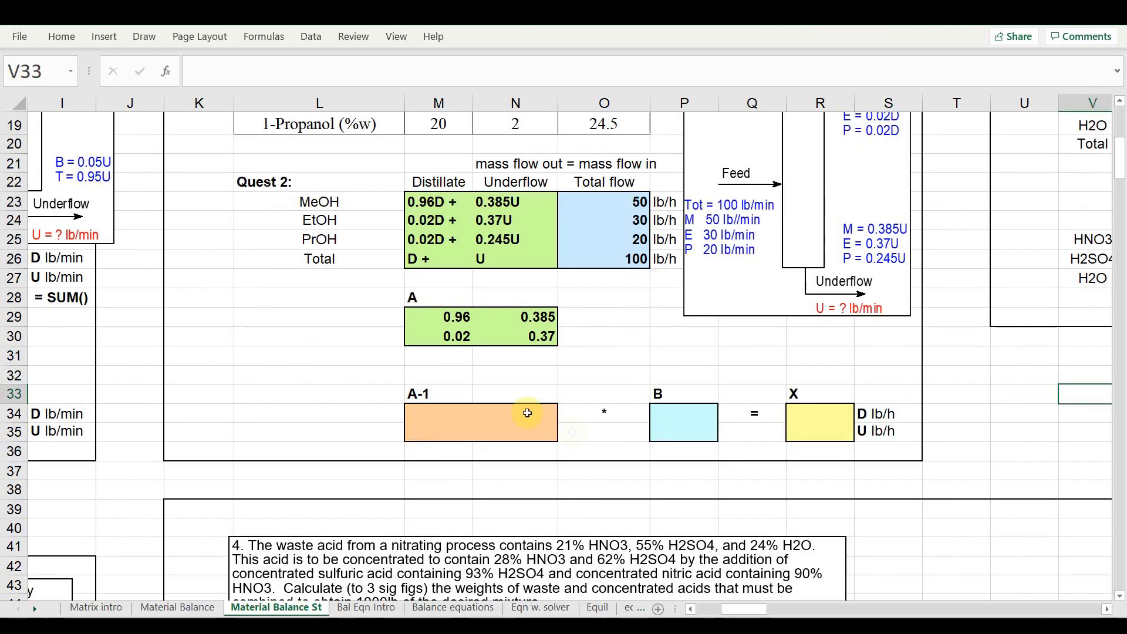
Fill the A-1 block (M34:N35) with the MINVERSE of matrix A (M29:N30)
left_click_drag(428, 411, 498, 428)
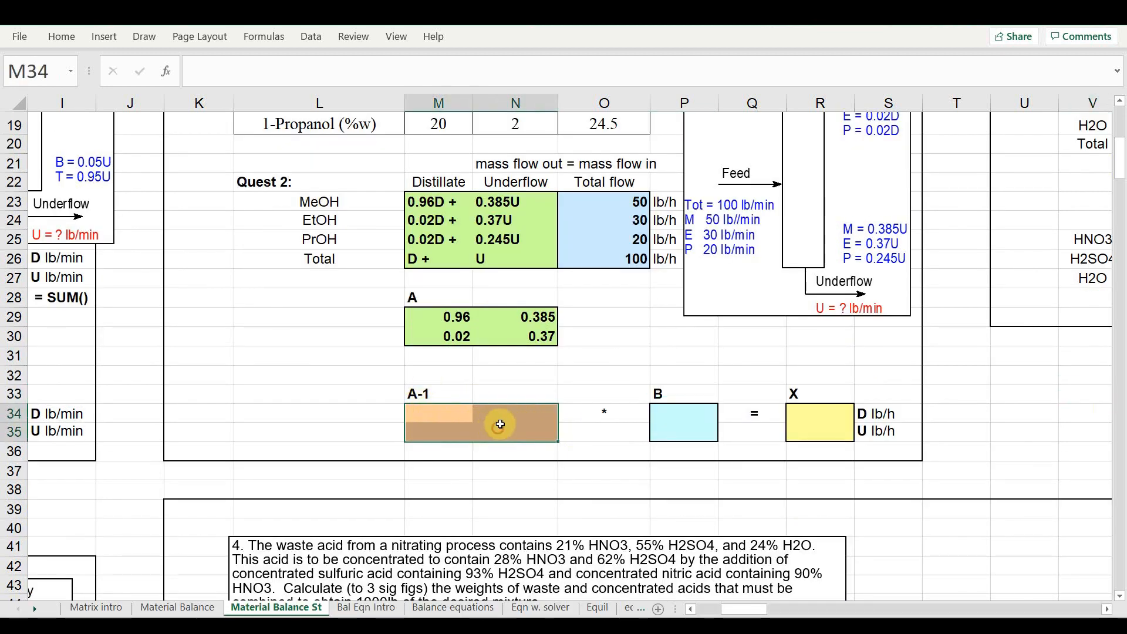
left_click(167, 69)
left_click(529, 178)
left_click(756, 320)
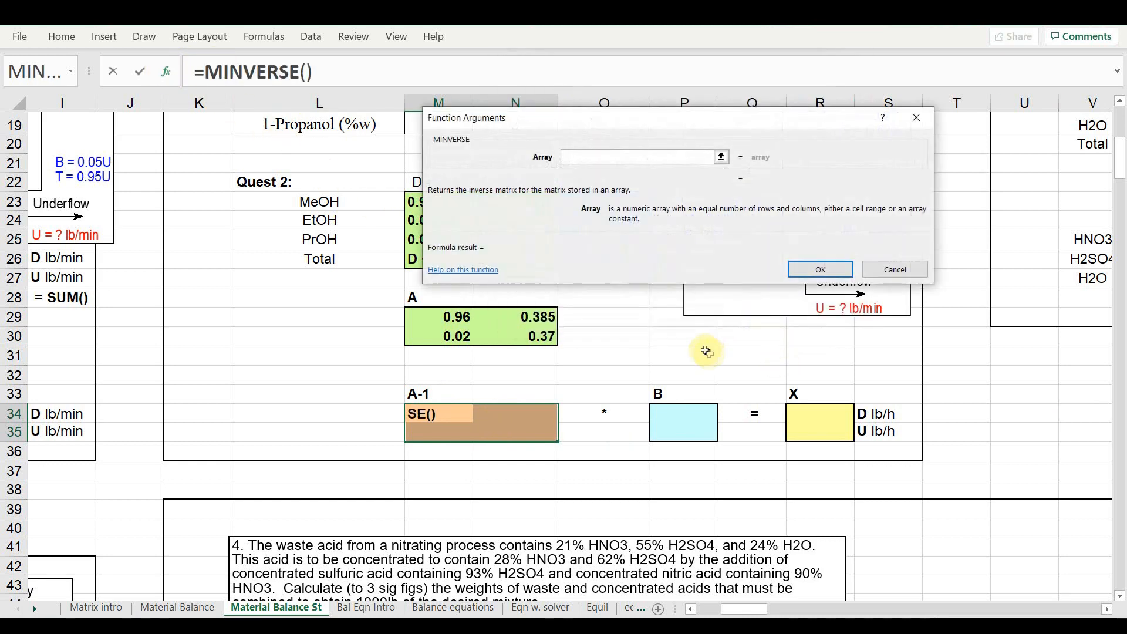
left_click_drag(454, 316, 502, 331)
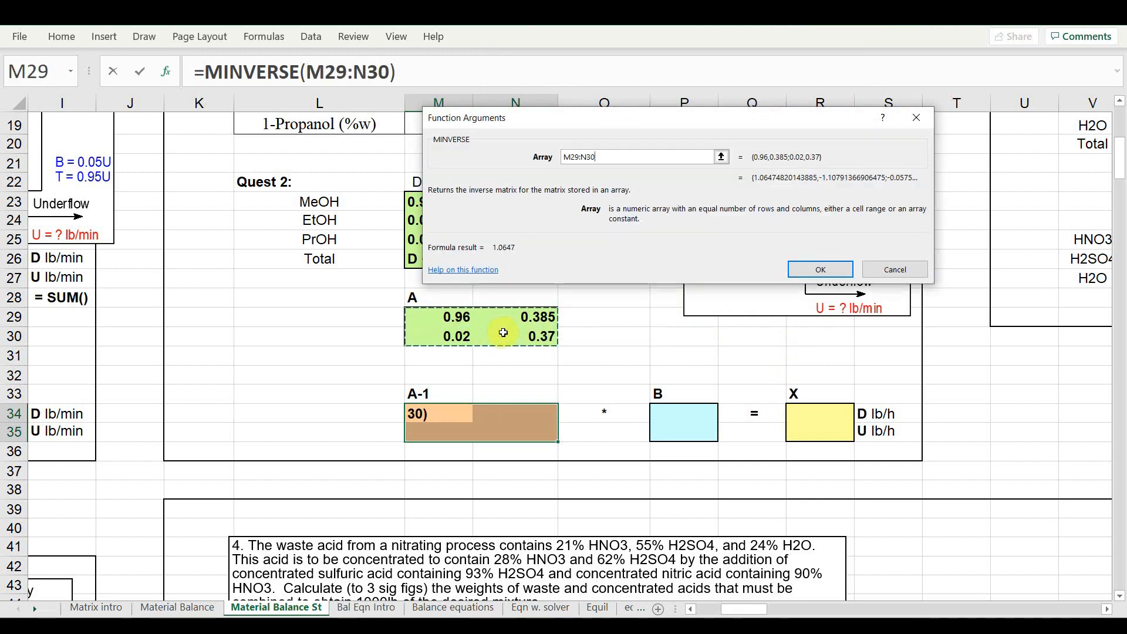
key("Return")
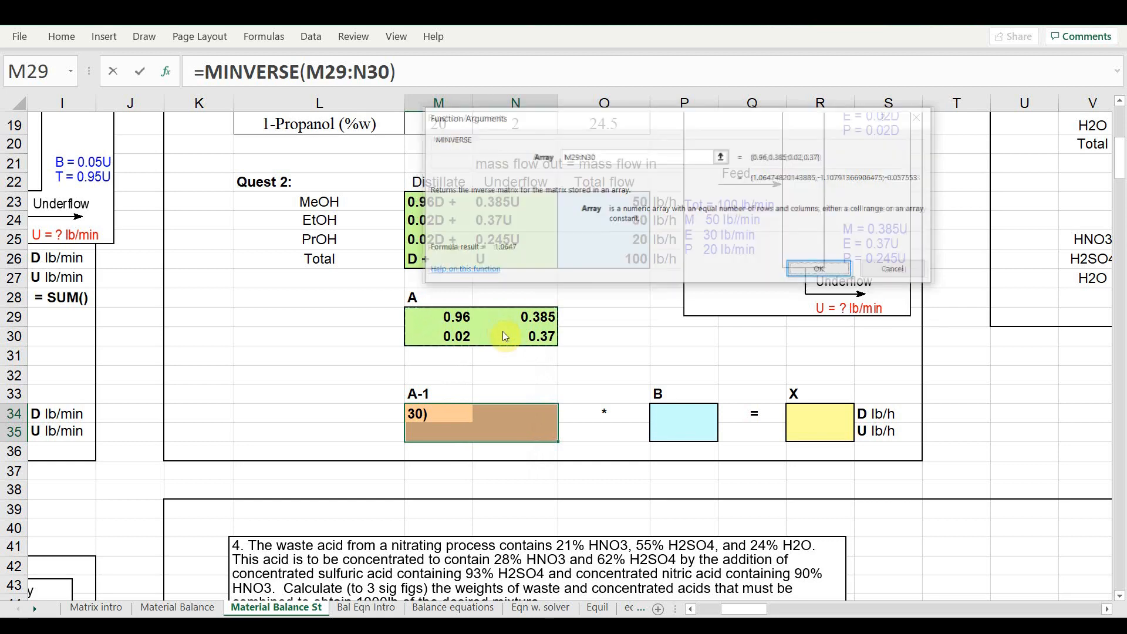
Enter the feed vector B in P34:P35 as 50 and 30
left_click(672, 411)
left_click_drag(672, 411, 671, 427)
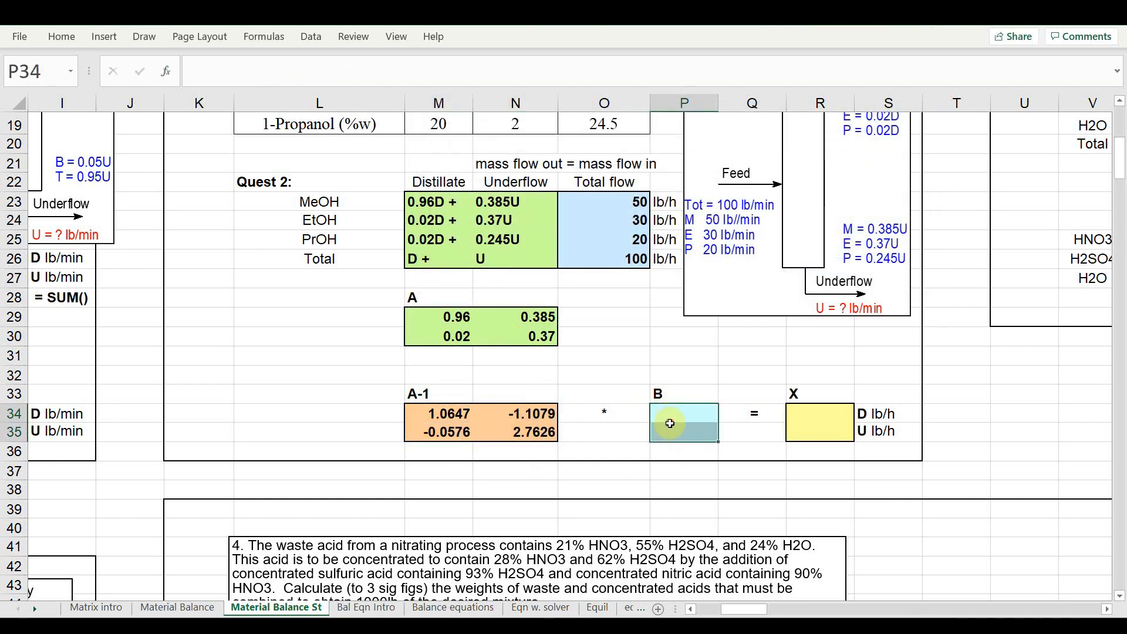
left_click(588, 199)
left_click(701, 414)
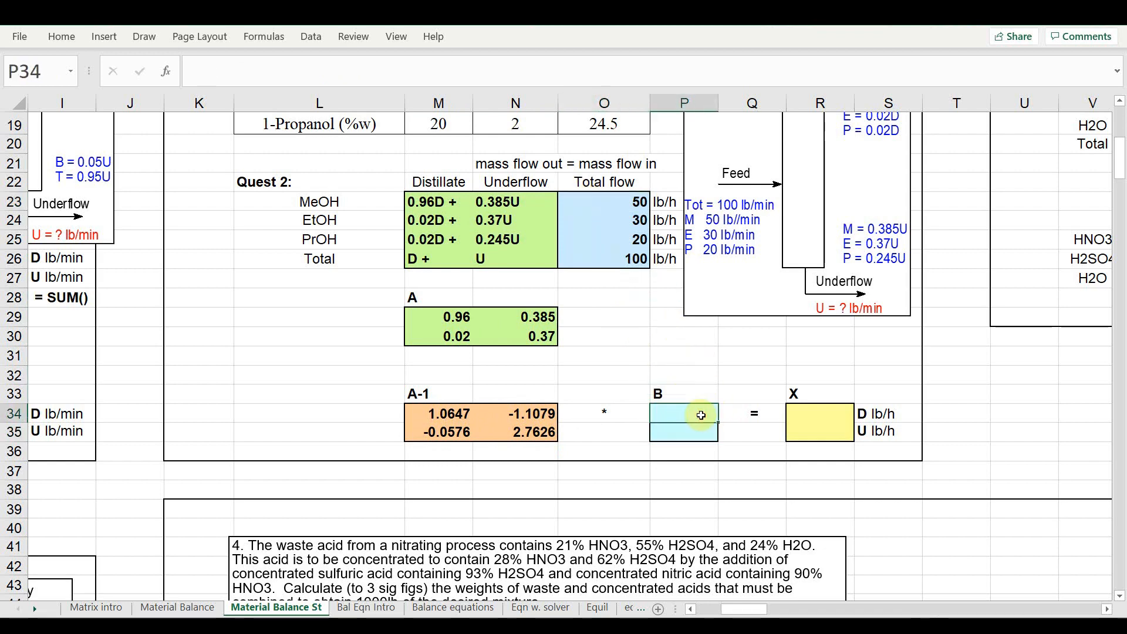
type("50")
key("Return")
type("30")
key("Return")
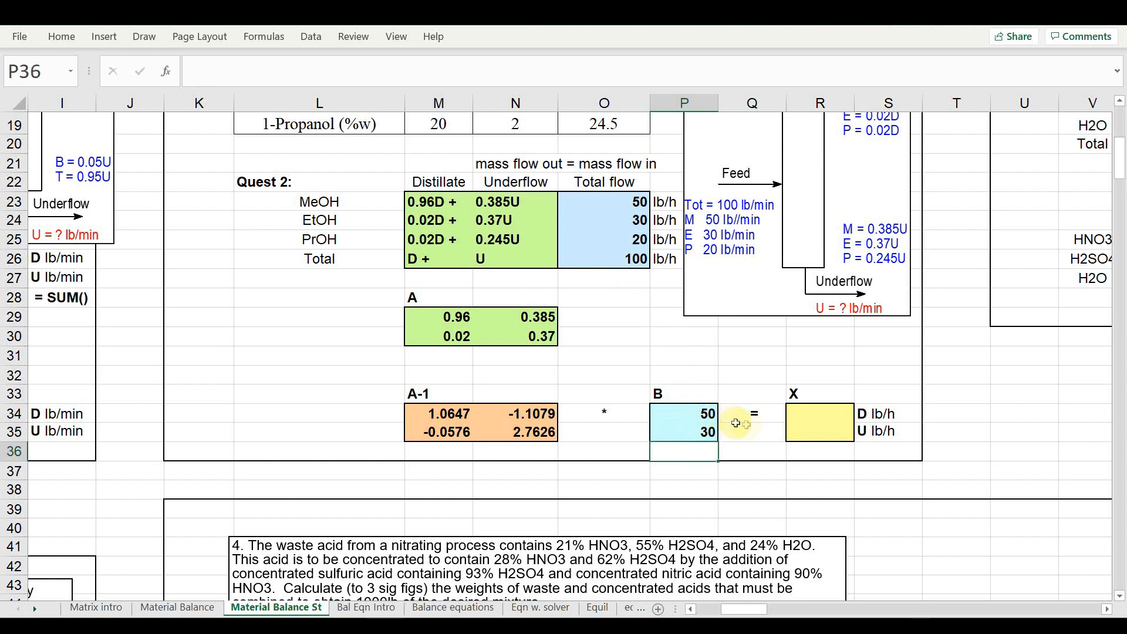
Compute the X vector in R34:R35 as the MMULT of A-1 (M34:N35) and B (P34:P35)
left_click_drag(797, 412, 806, 424)
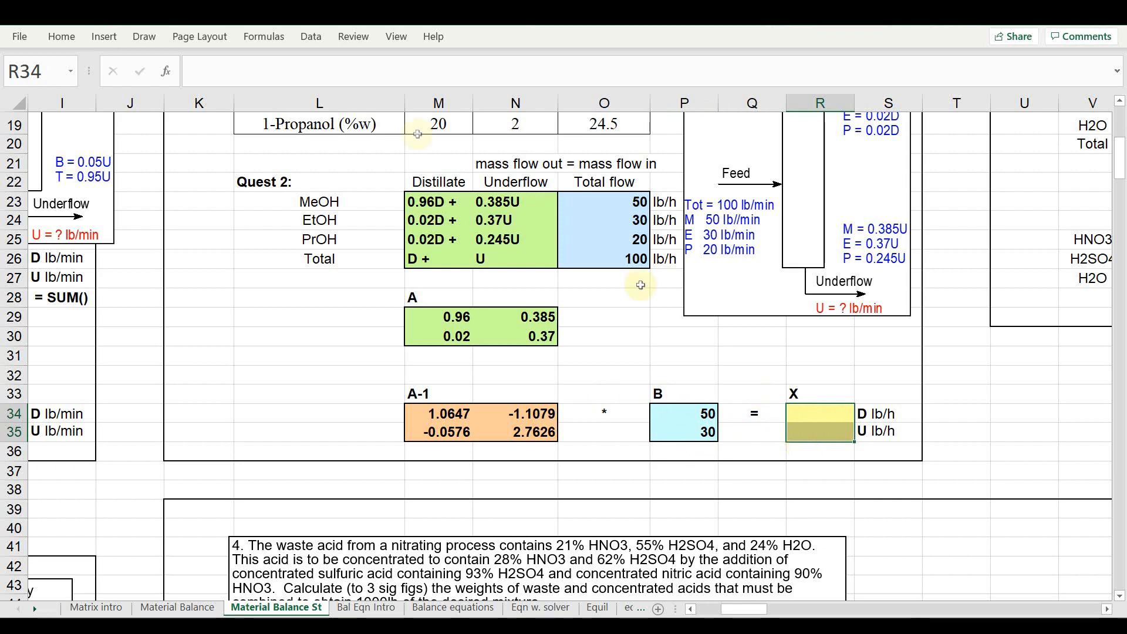
left_click(166, 71)
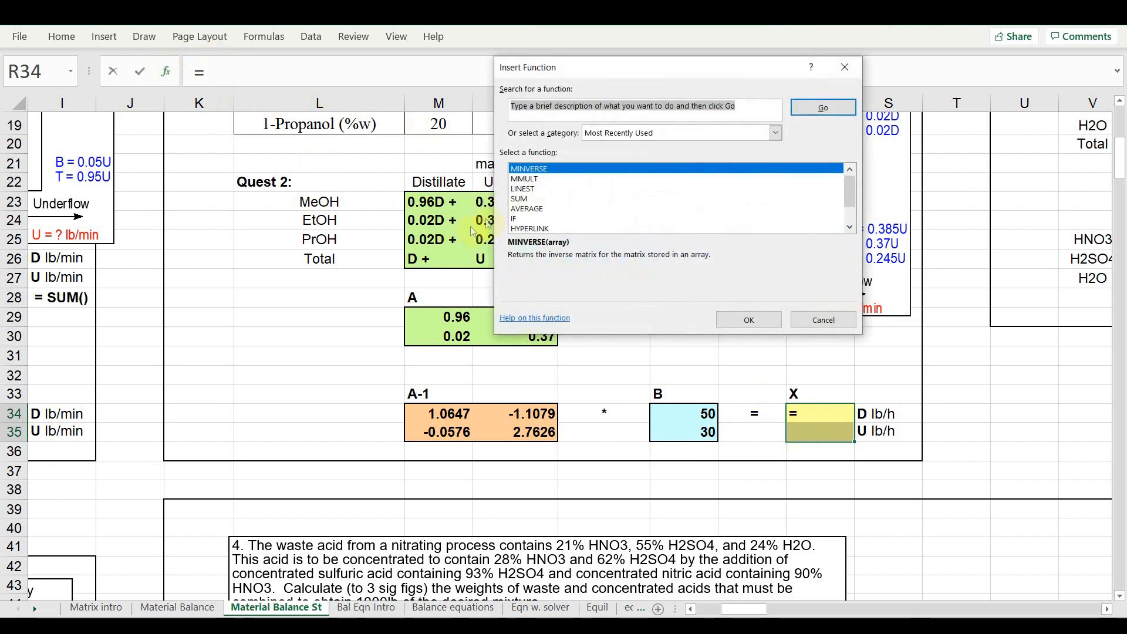
left_click(530, 189)
left_click(526, 179)
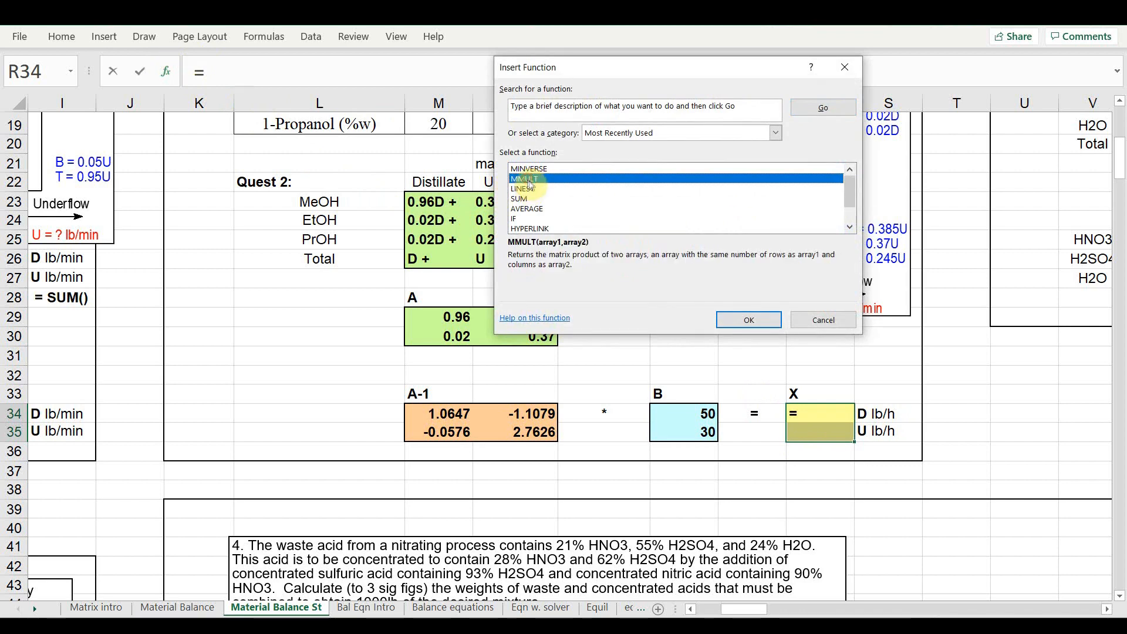
left_click(747, 320)
left_click_drag(447, 414, 512, 432)
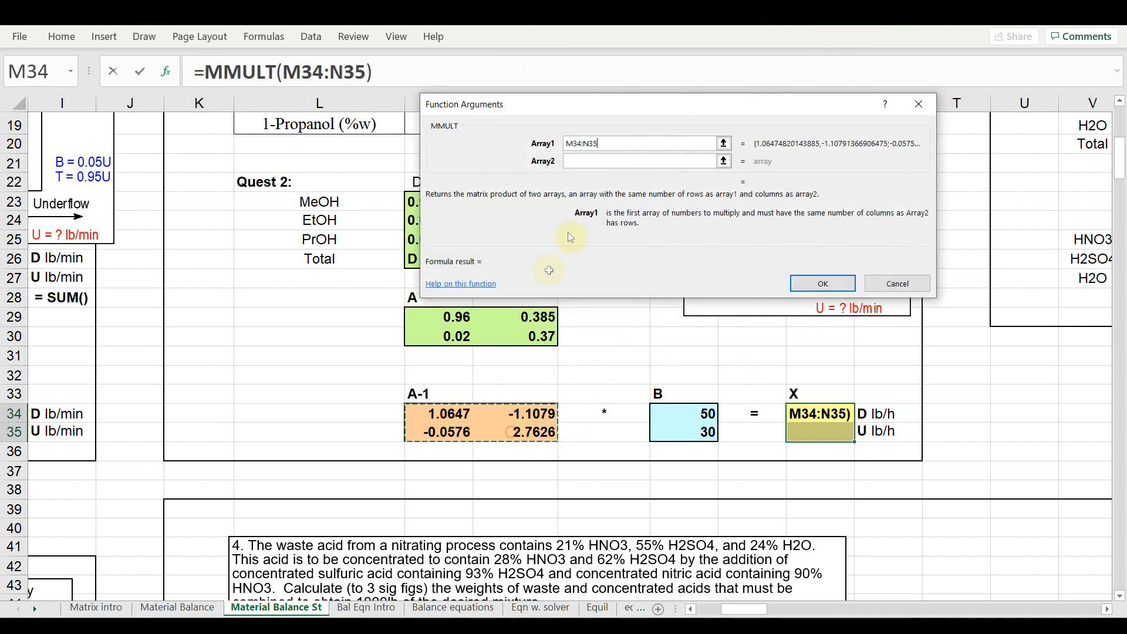
left_click(579, 162)
left_click_drag(704, 418, 700, 431)
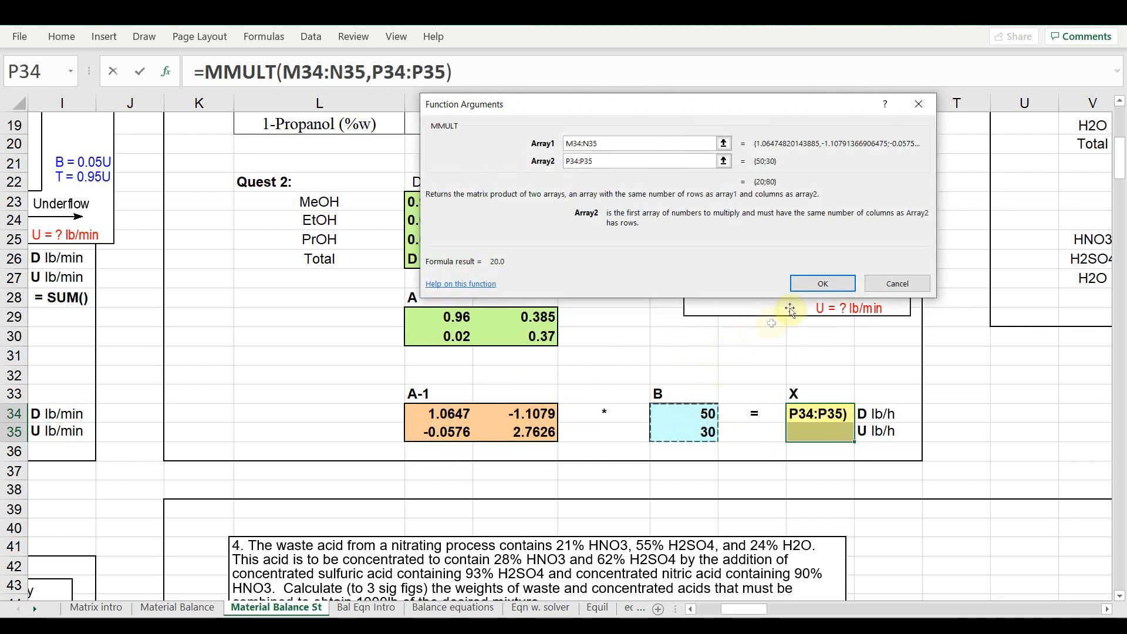
left_click(822, 284)
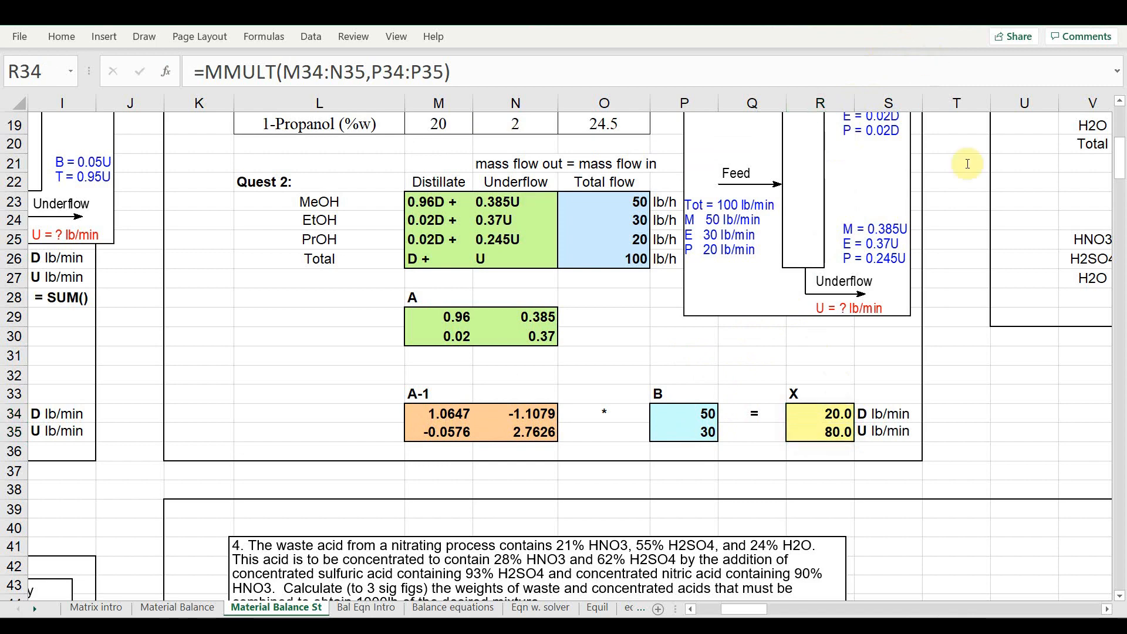
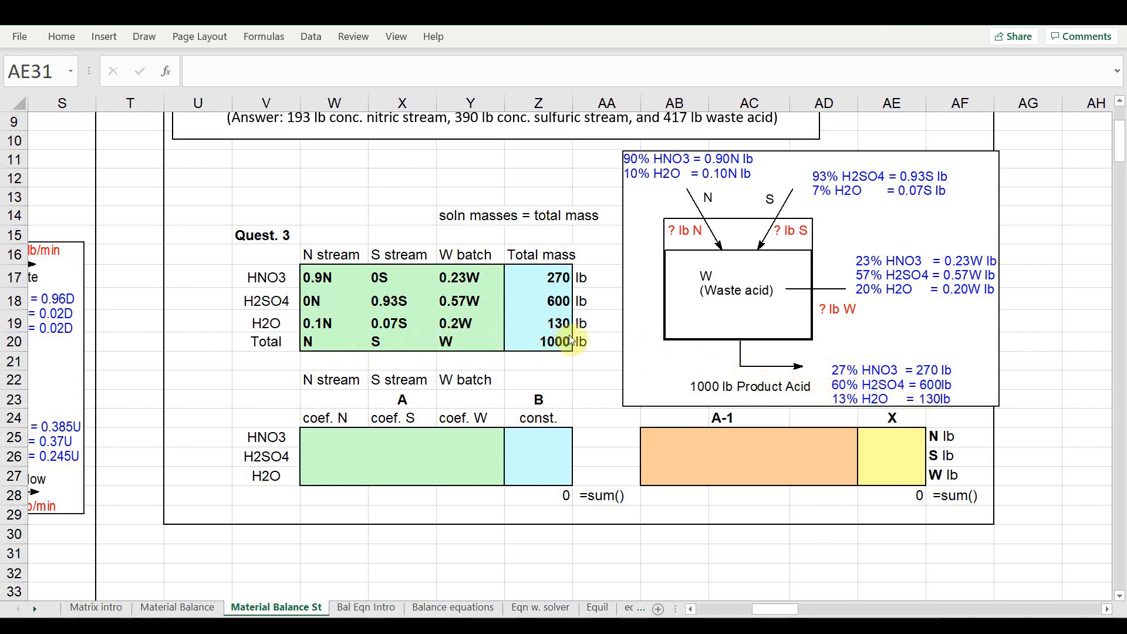
Enter the Quest 3 matrix A's HNO3 row as 0.9, 0, and 0.23 in W25:Y25
left_click(338, 440)
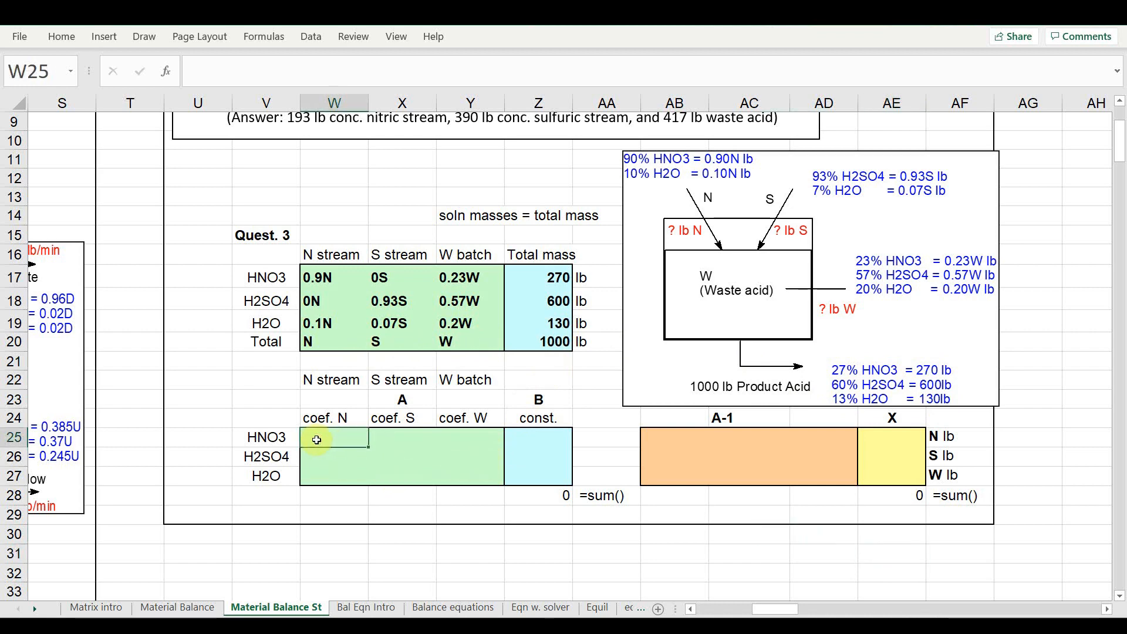
type(".9")
key("Tab")
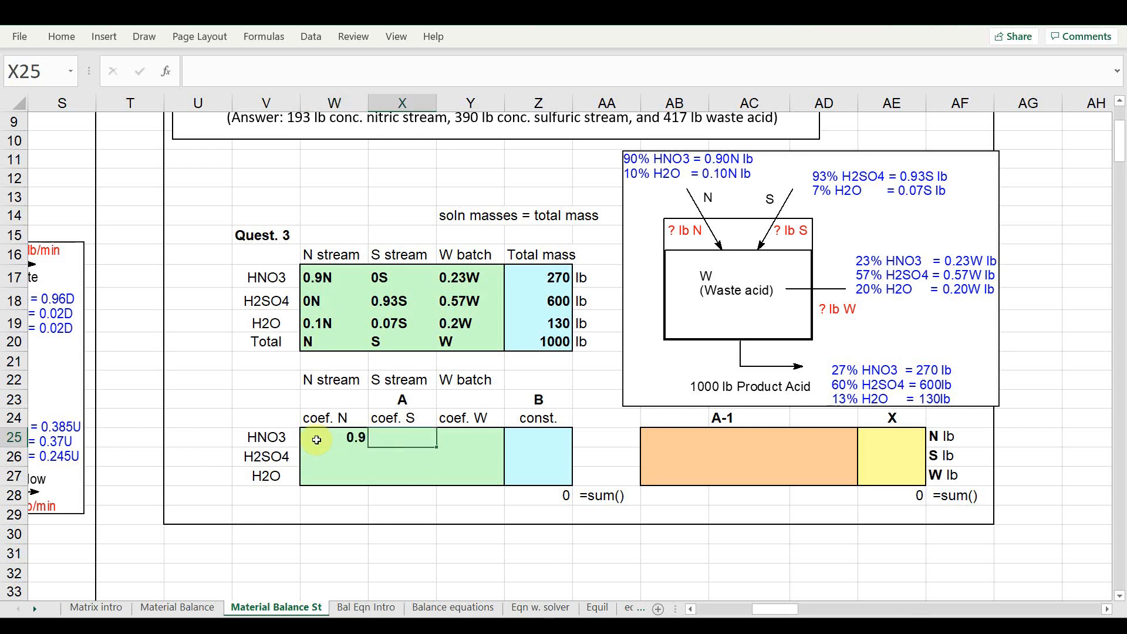
type("0")
key("Tab")
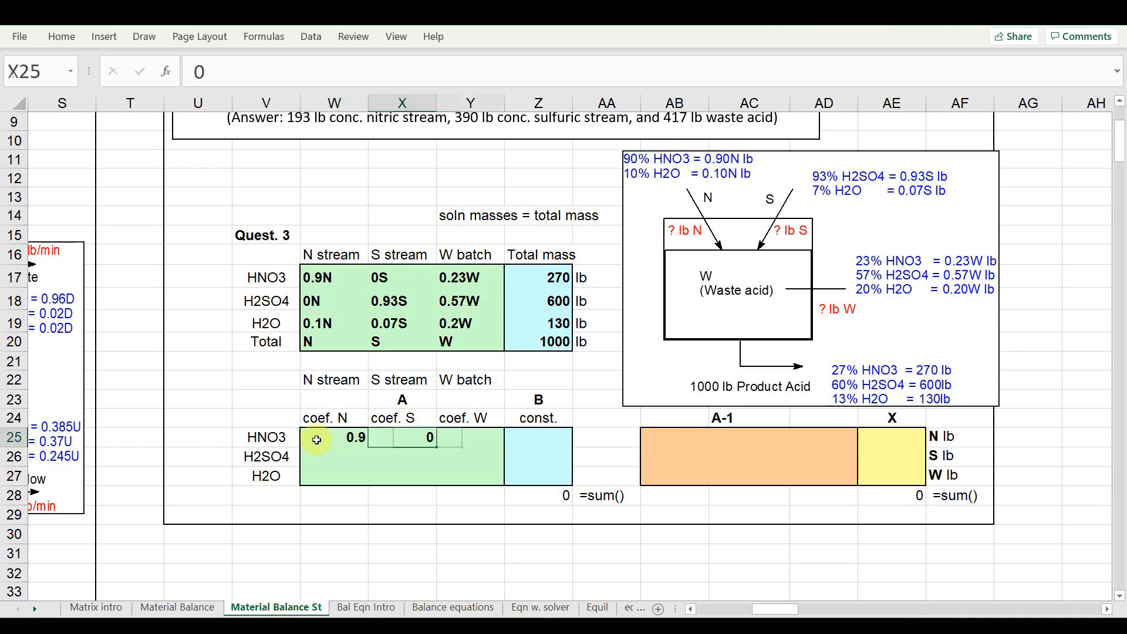
type(".23")
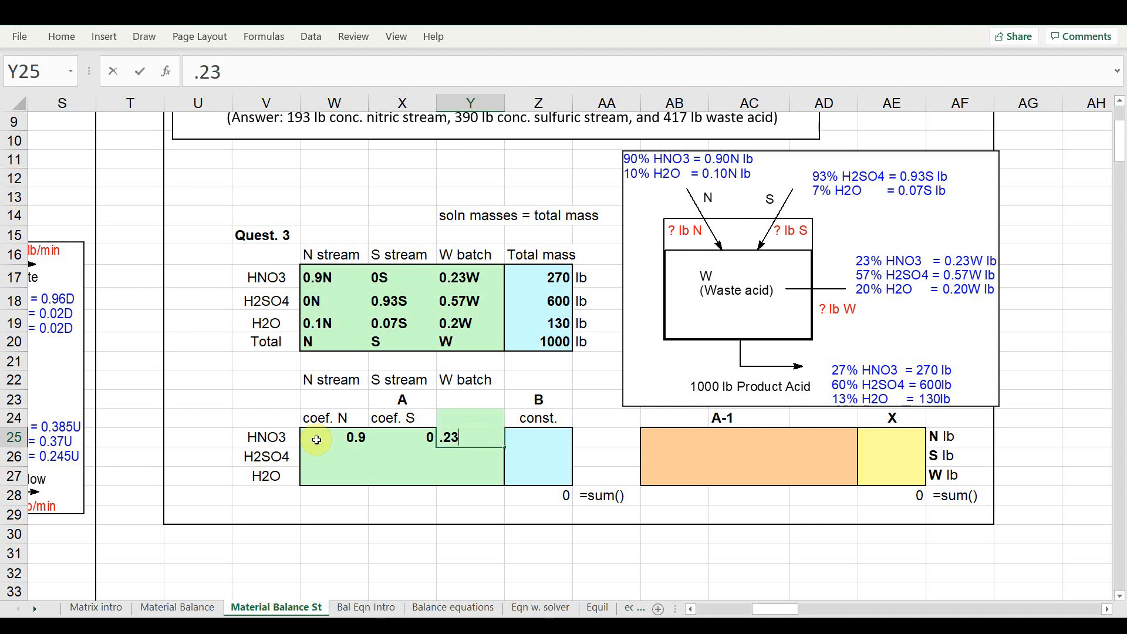
key("Return")
key("Left")
key("Left")
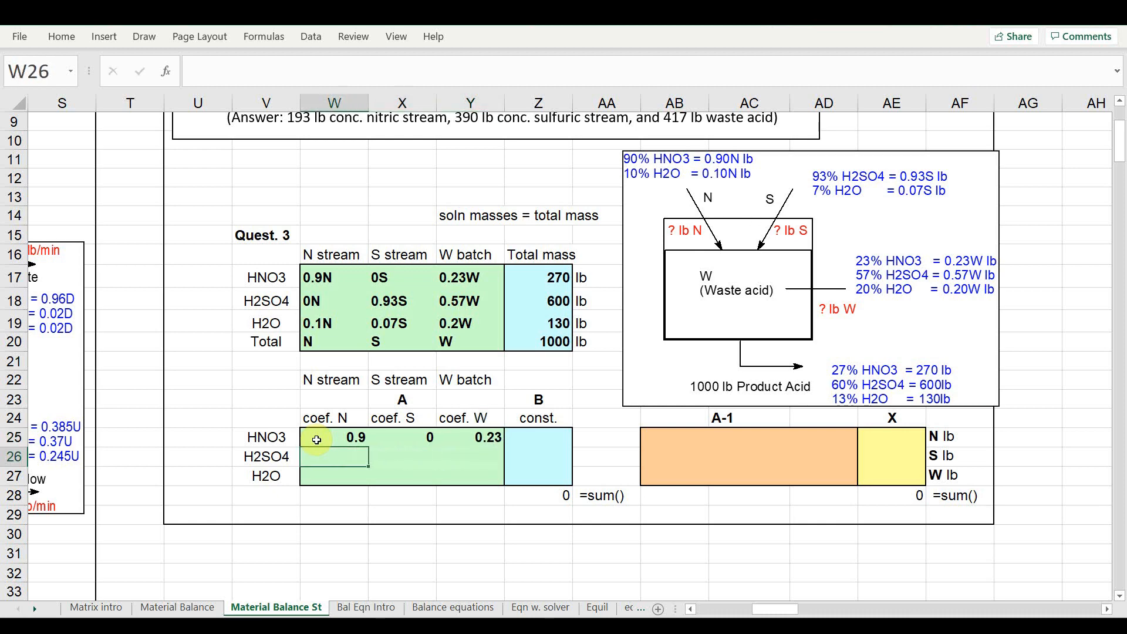
Enter the H2SO4 row of matrix A as 0, 0.93, and 0.57 in W26:Y26
type("0")
key("Tab")
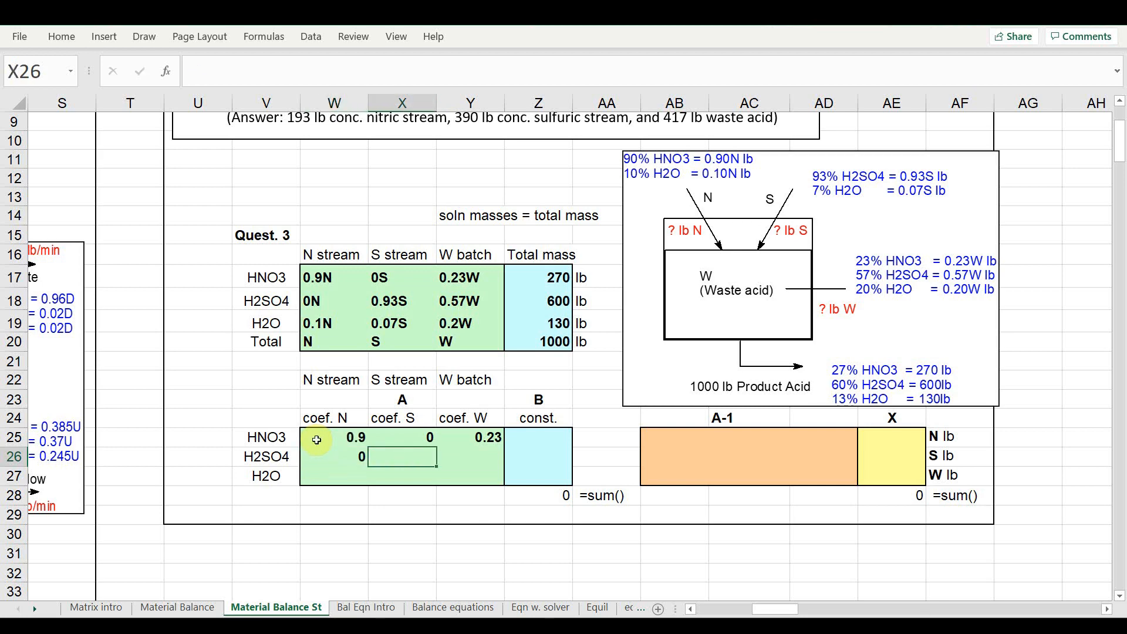
type(".93")
key("Tab")
type(".57")
key("Return")
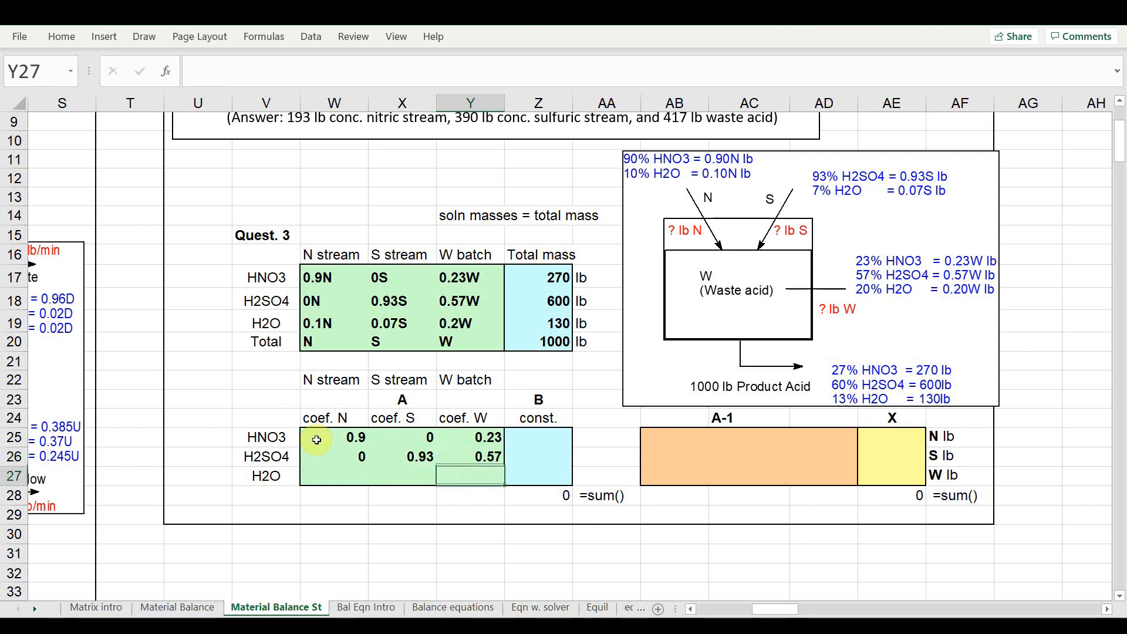
key("Left")
key("Left")
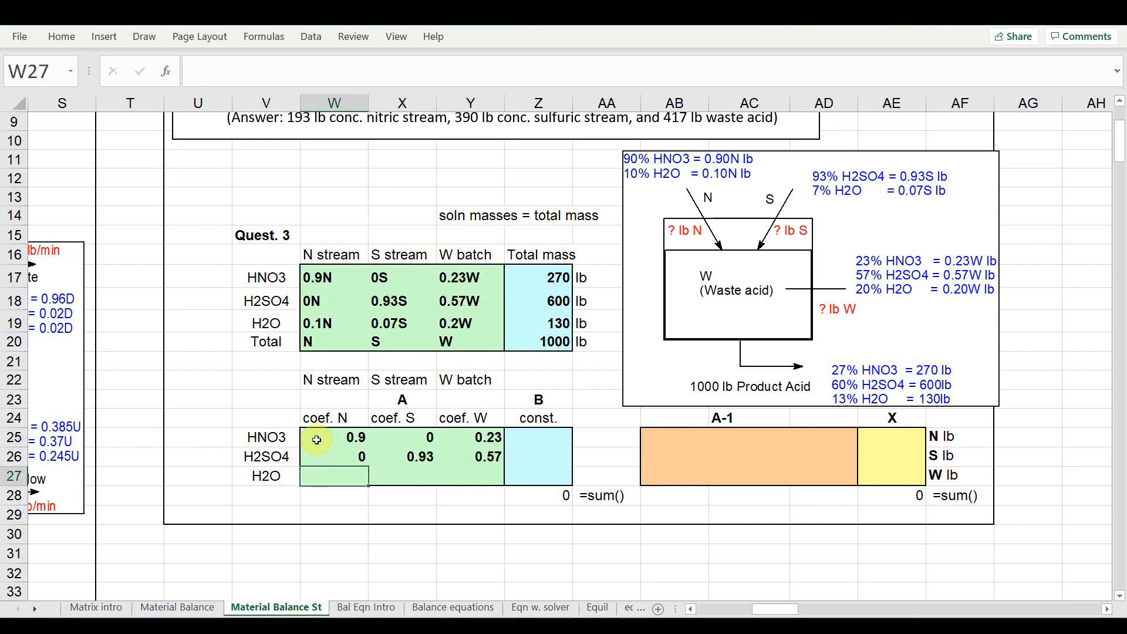
Enter the H2O row of matrix A as 0.1, 0.07, and 0.2 in W27:Y27
type(".1")
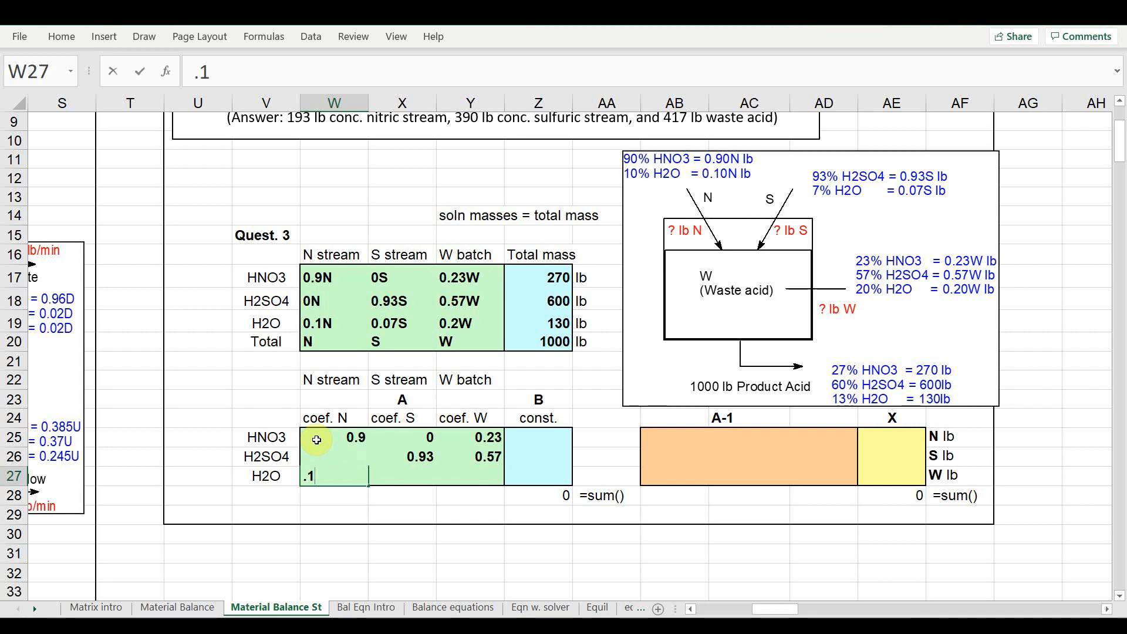
key("Tab")
type(".07")
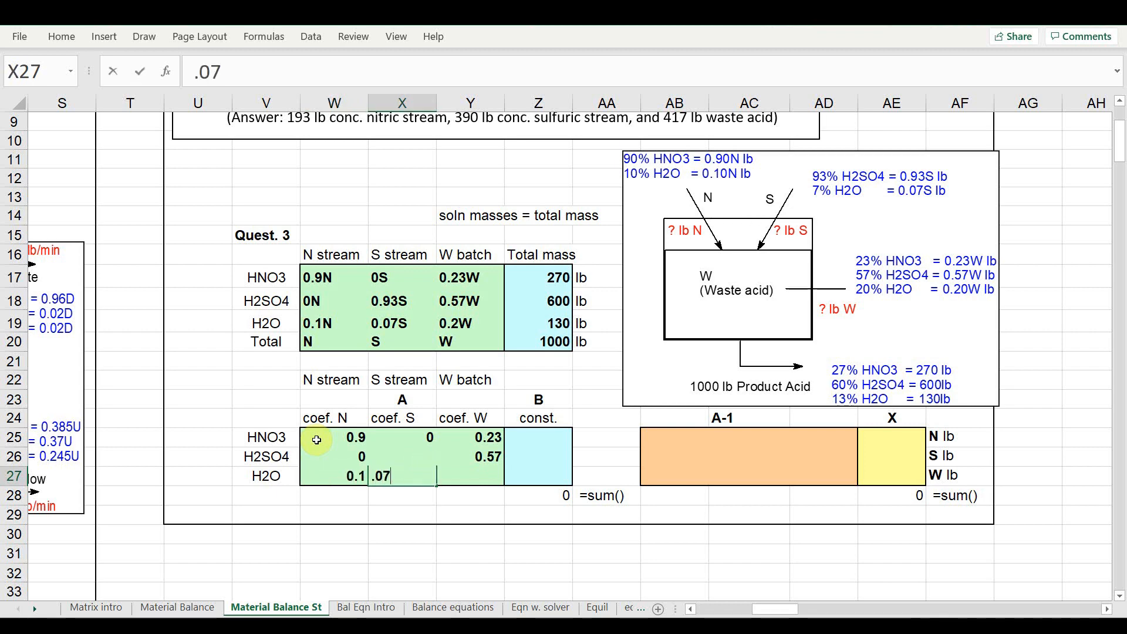
key("Tab")
type(".2")
key("Tab")
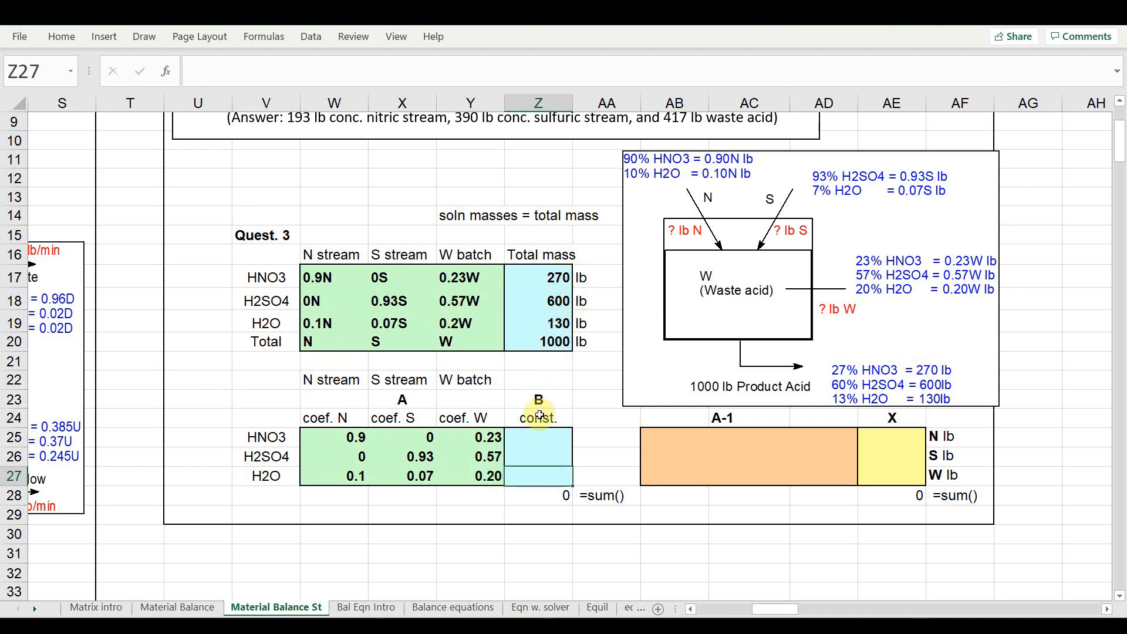
Enter the constant vector B in Z25:Z27 as 270, 600, and 130
left_click(536, 439)
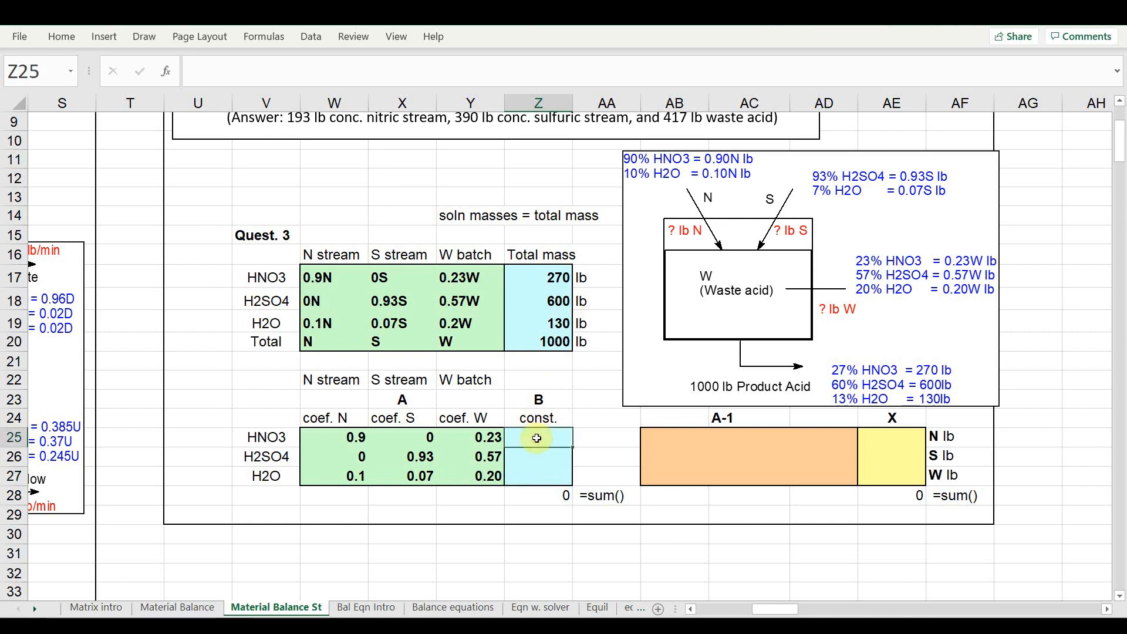
type("270")
key("Return")
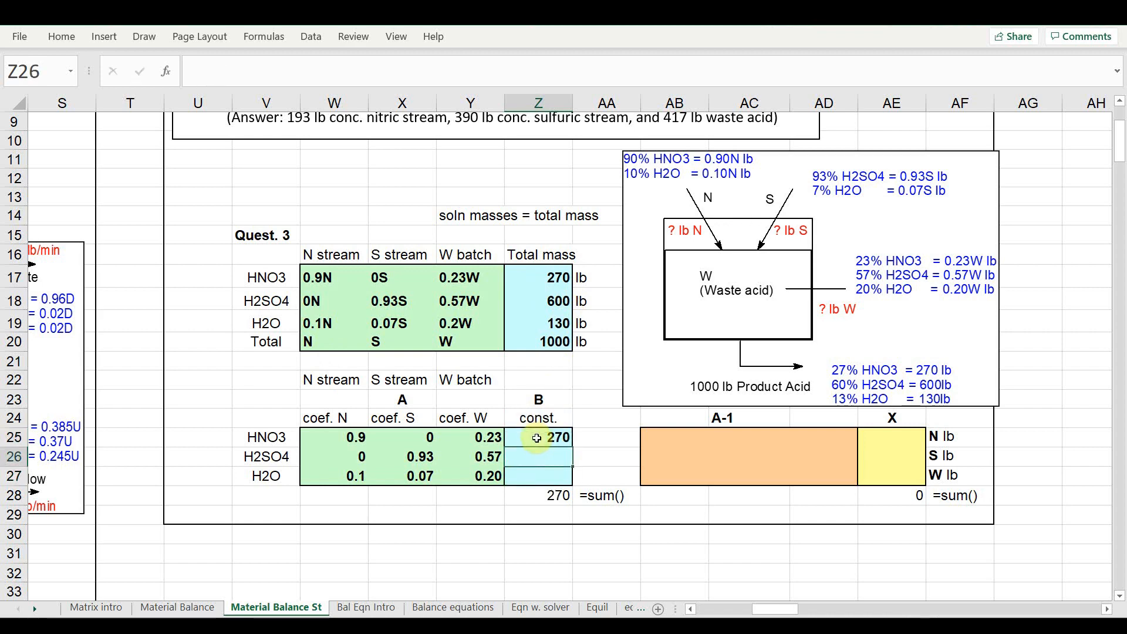
type("600")
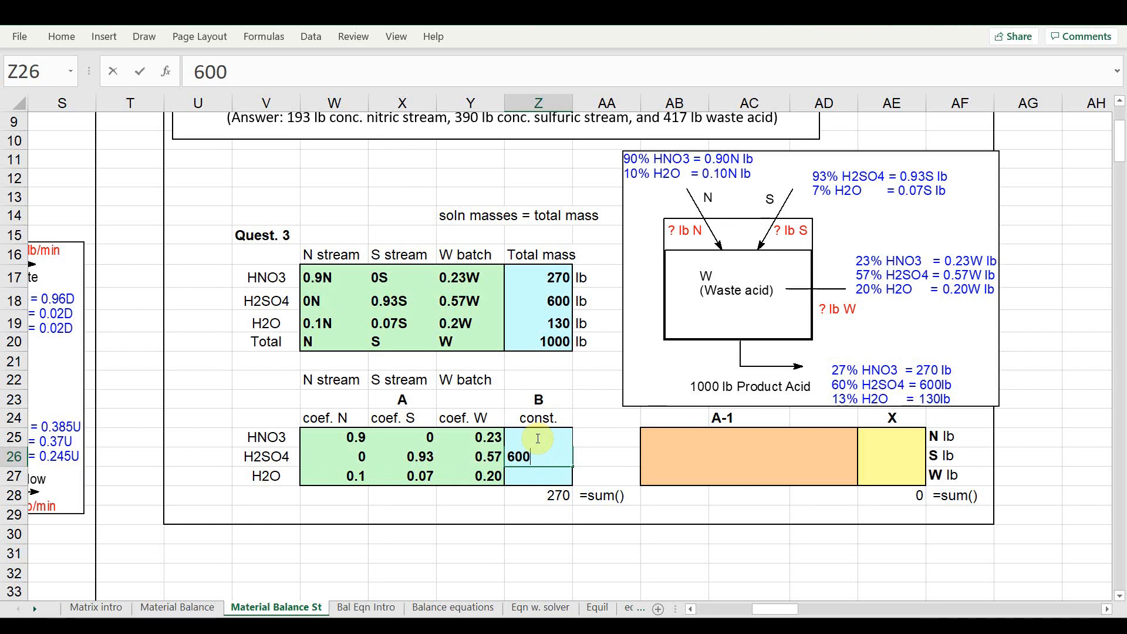
key("Return")
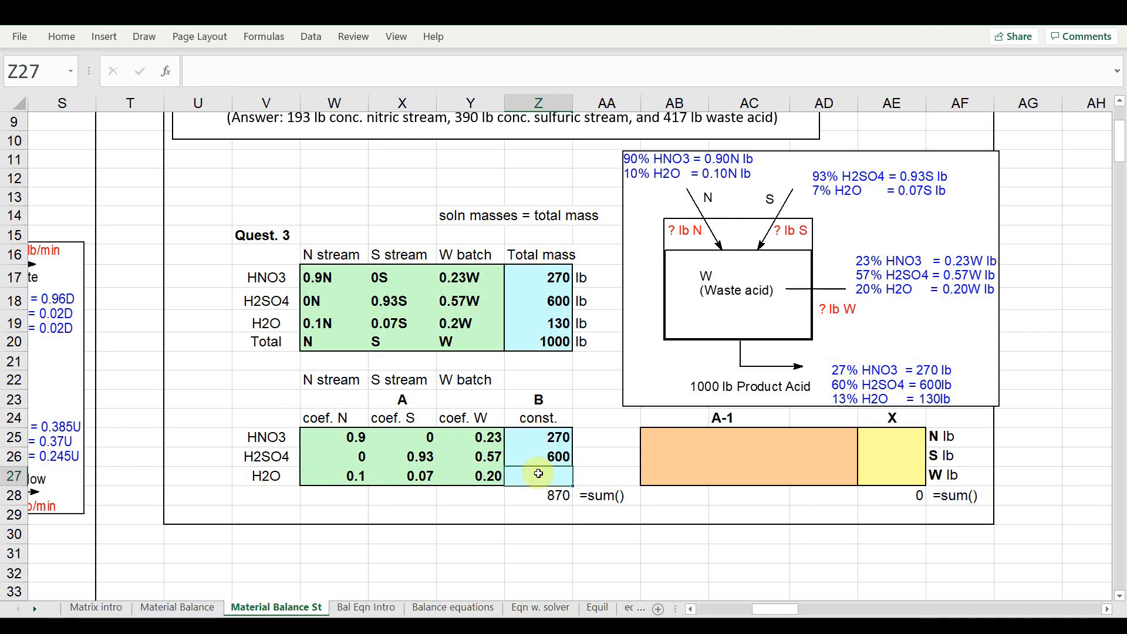
type("130")
key("Return")
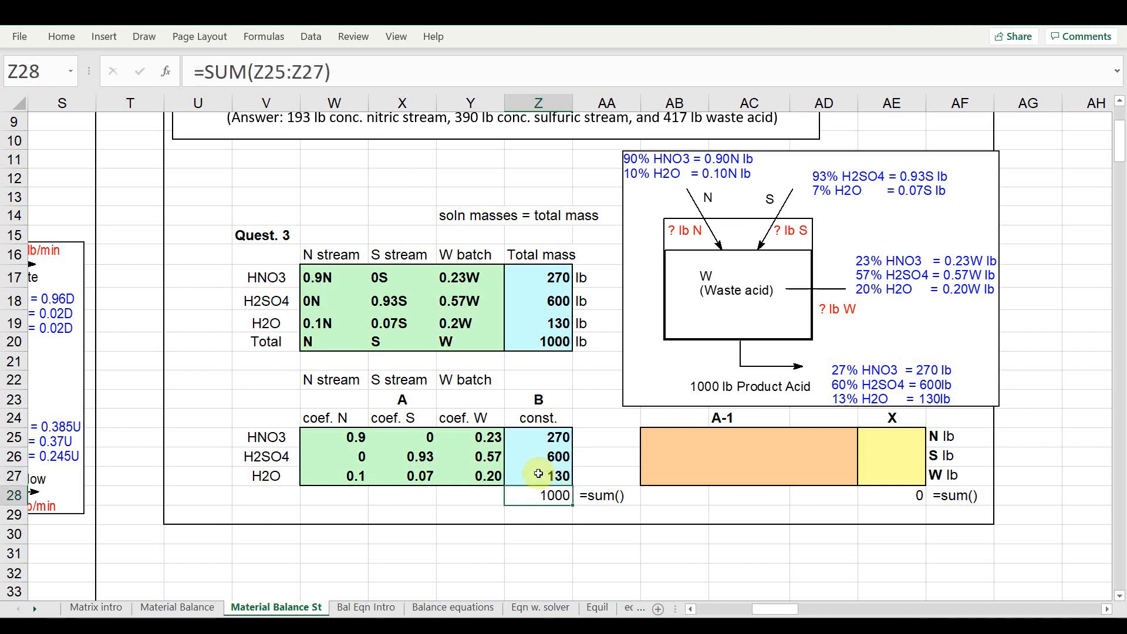
Fill the A-1 block (AB25:AD27) with the MINVERSE of matrix A (W25:Y27)
left_click(678, 443)
left_click_drag(679, 442, 787, 475)
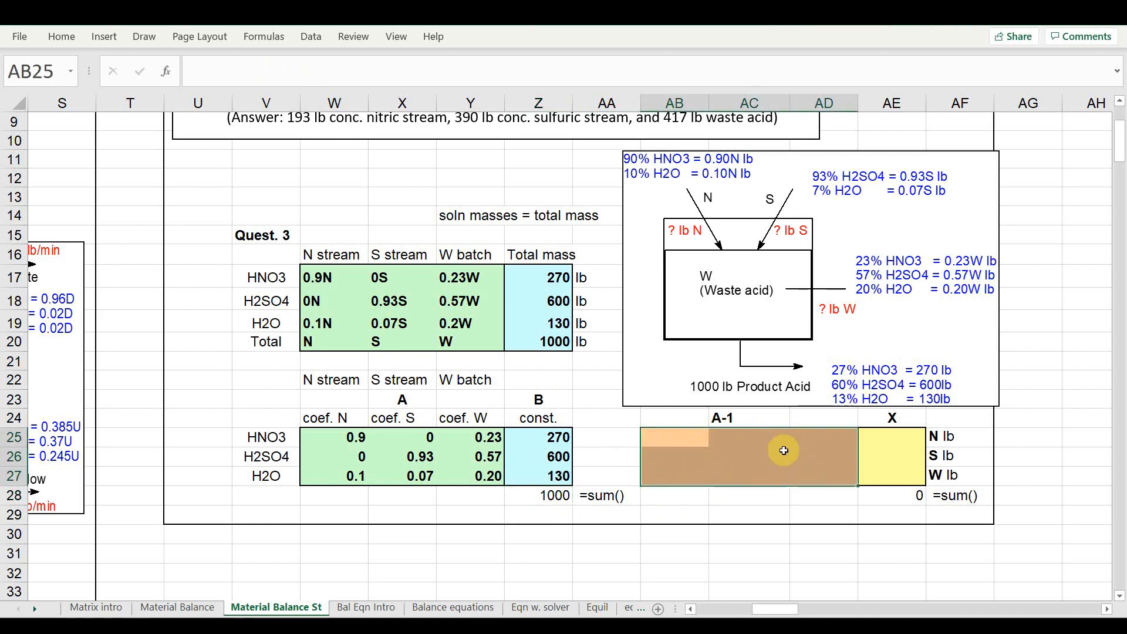
left_click(166, 71)
left_click(531, 178)
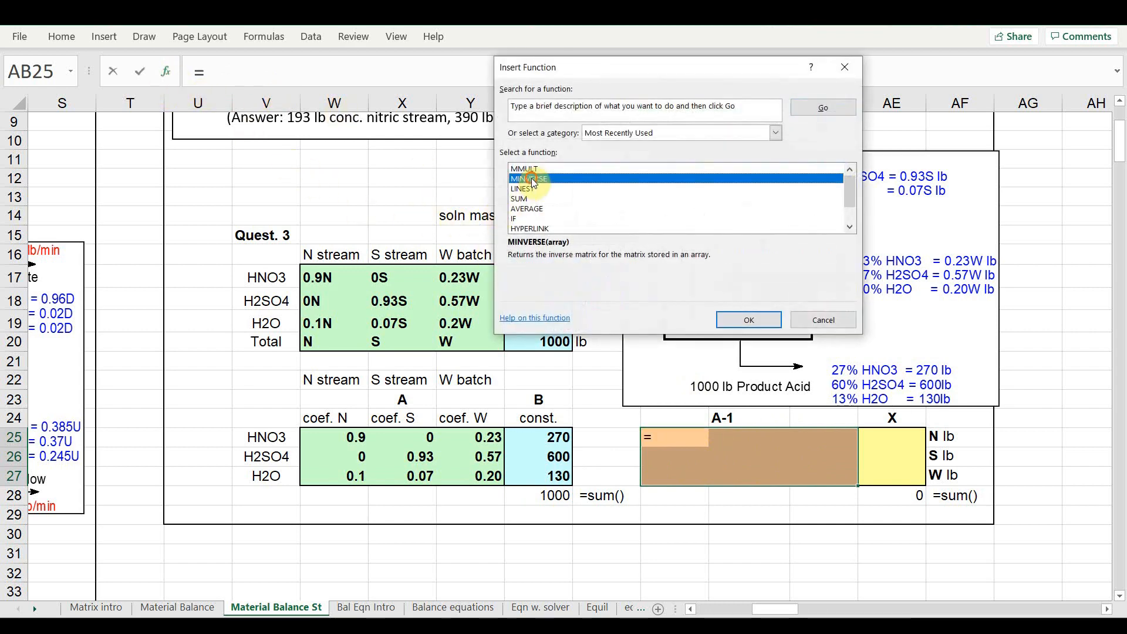
left_click(733, 319)
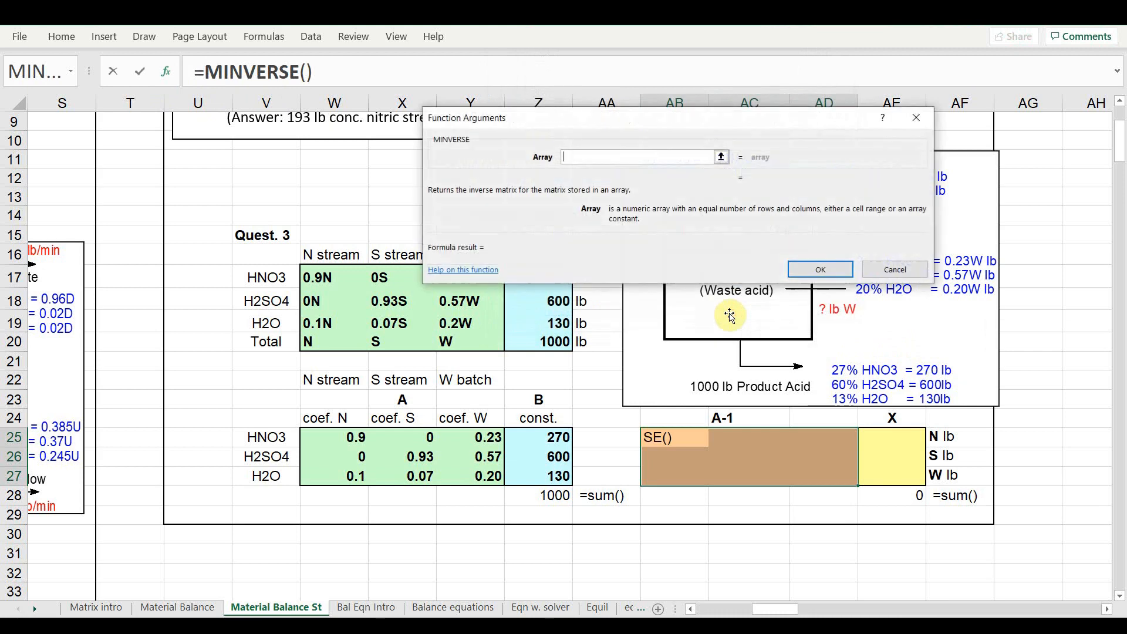
left_click(334, 438)
left_click_drag(335, 437, 451, 472)
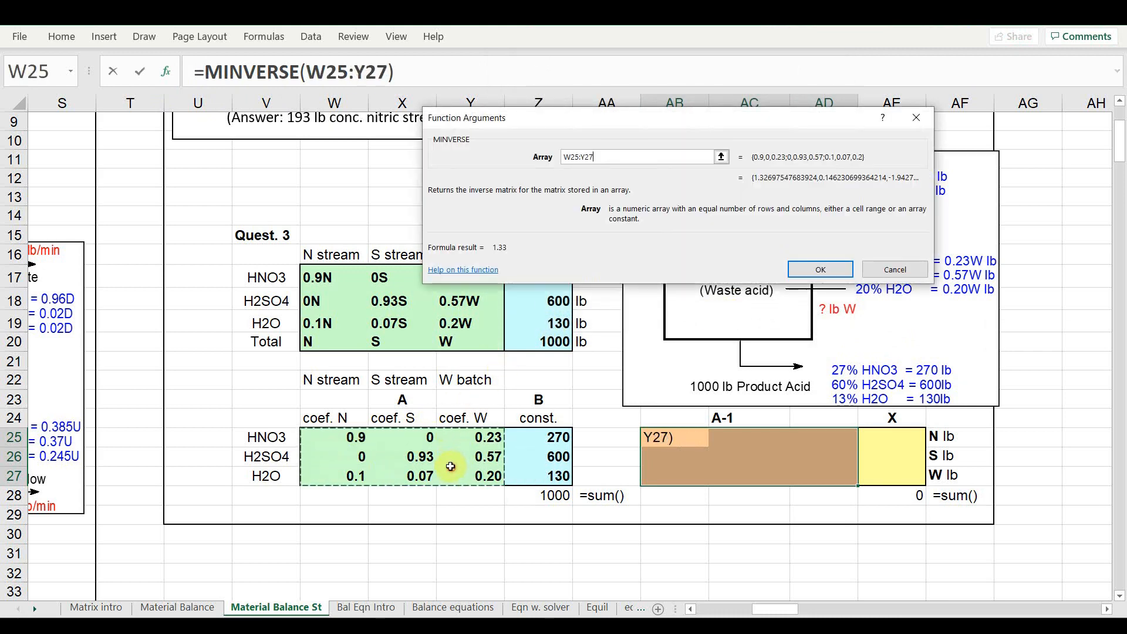
left_click(838, 277)
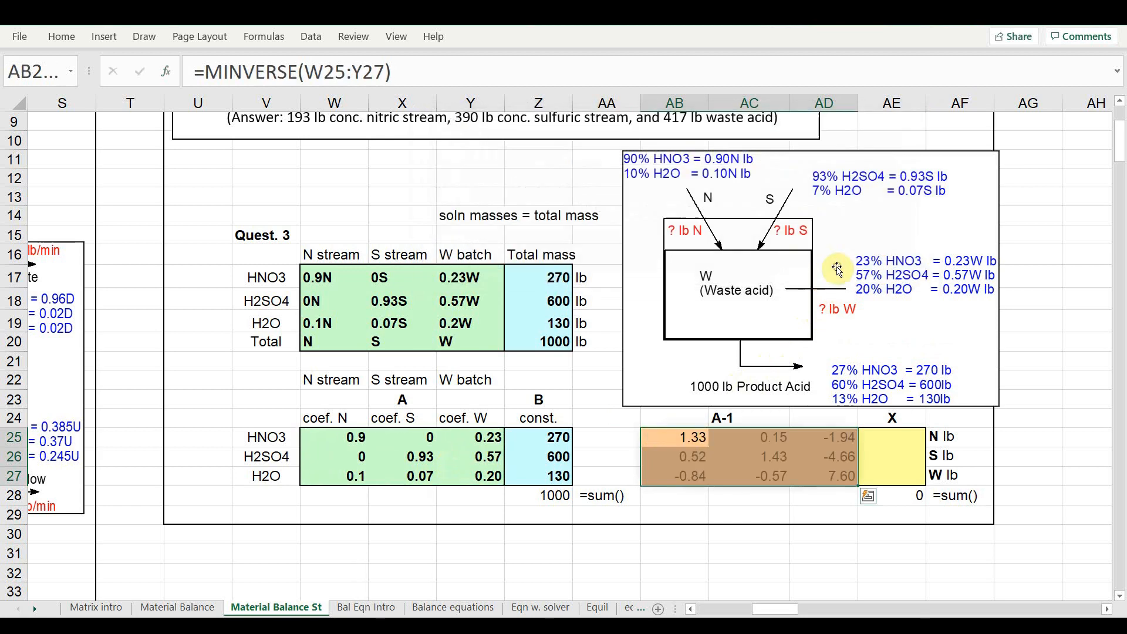
Compute the X vector in AE25:AE27 as the MMULT of A-1 (AB25:AD27) and B (Z25:Z27)
left_click_drag(894, 440, 891, 473)
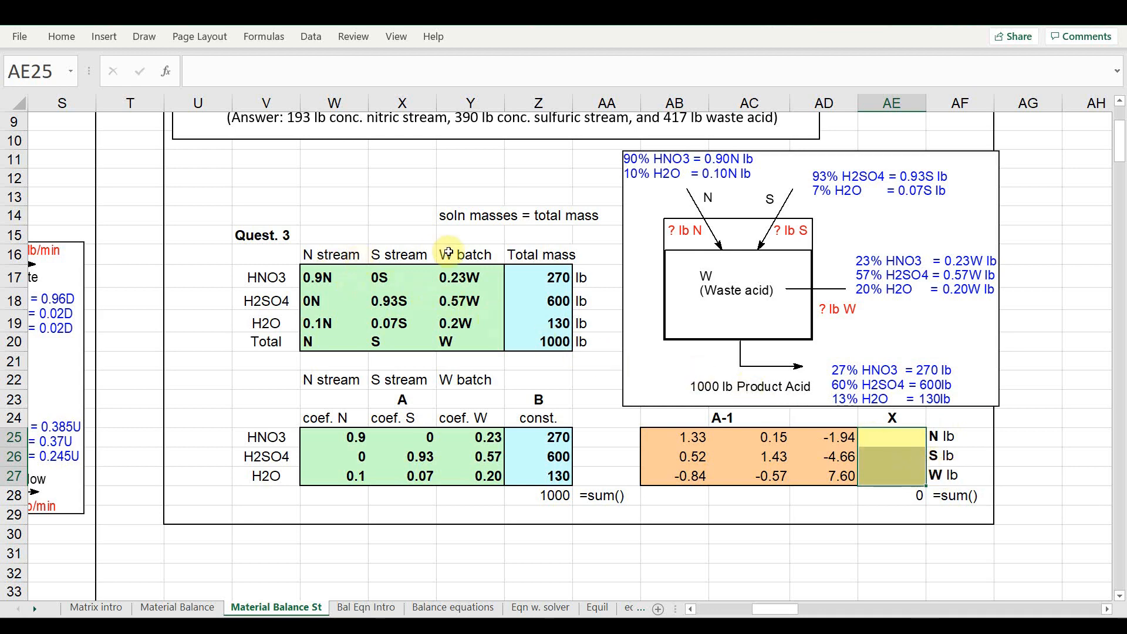
left_click(166, 71)
left_click(539, 177)
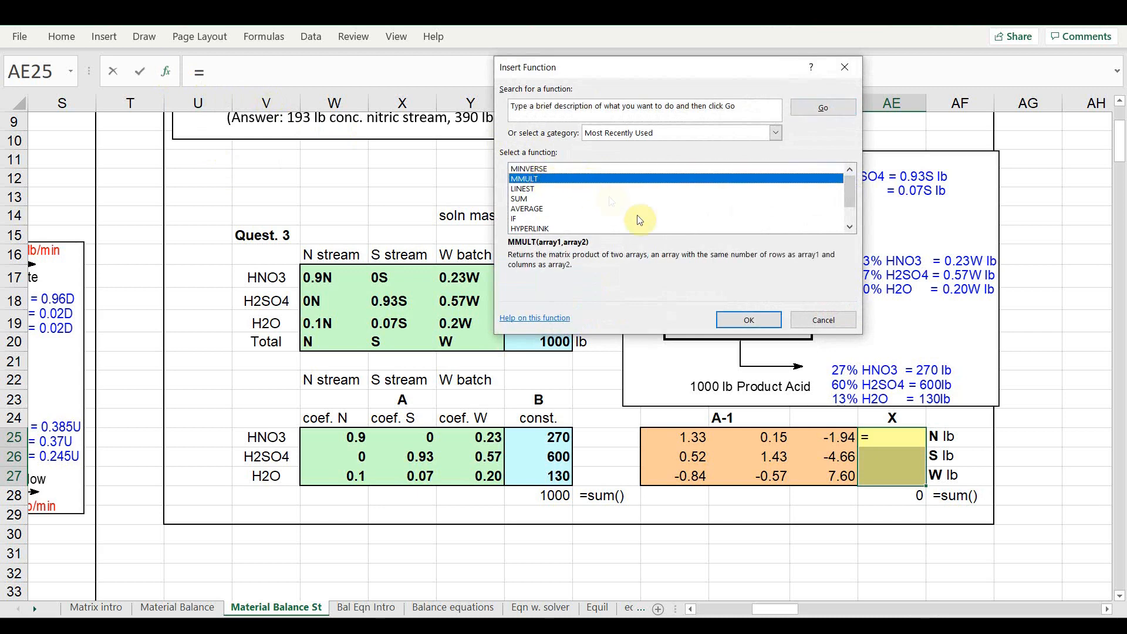
left_click(735, 319)
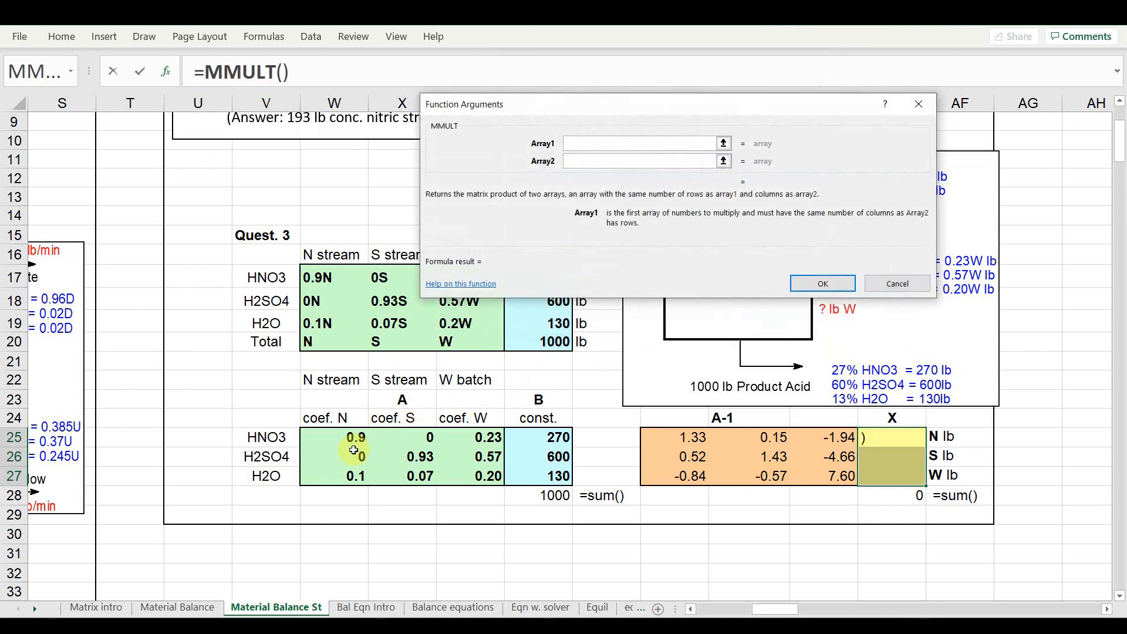
left_click_drag(675, 437, 811, 477)
left_click(593, 163)
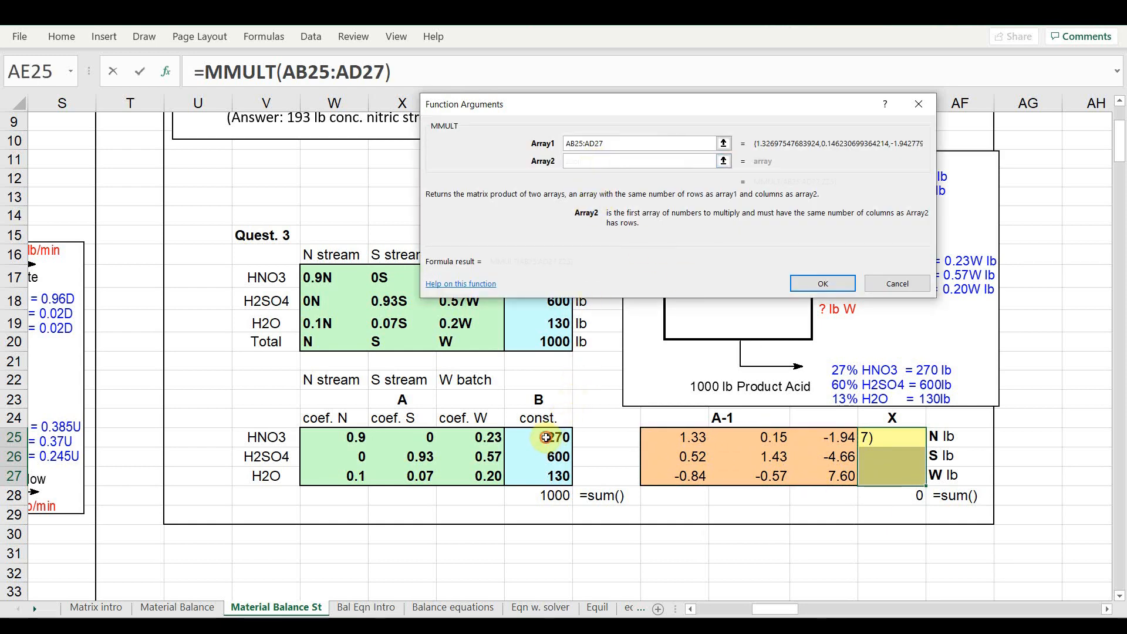
left_click_drag(546, 437, 547, 476)
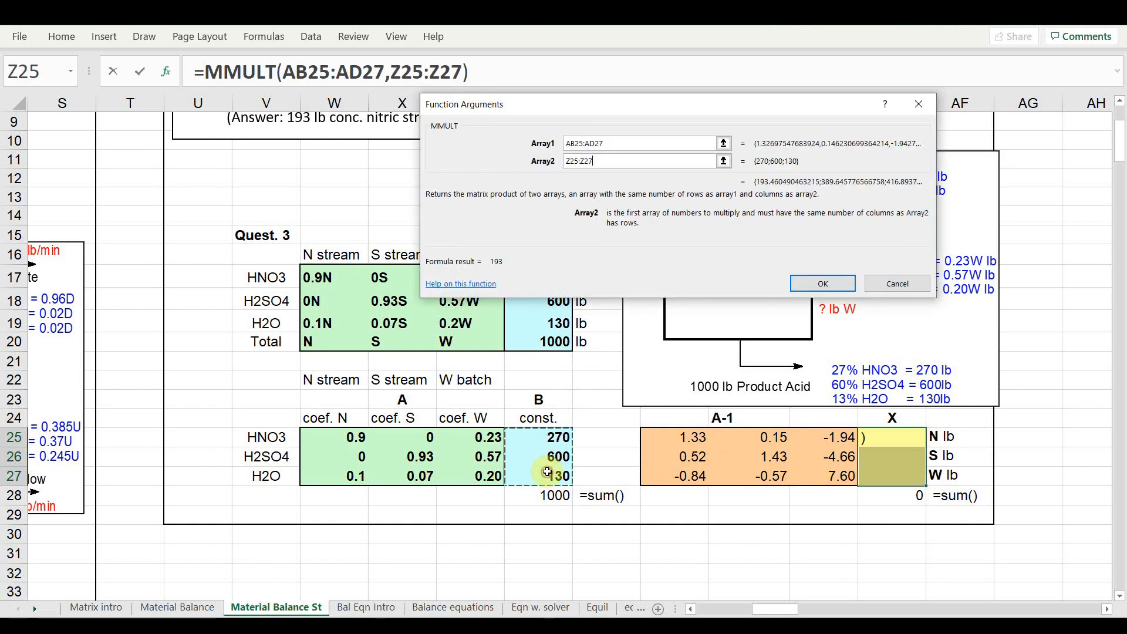
left_click(823, 284)
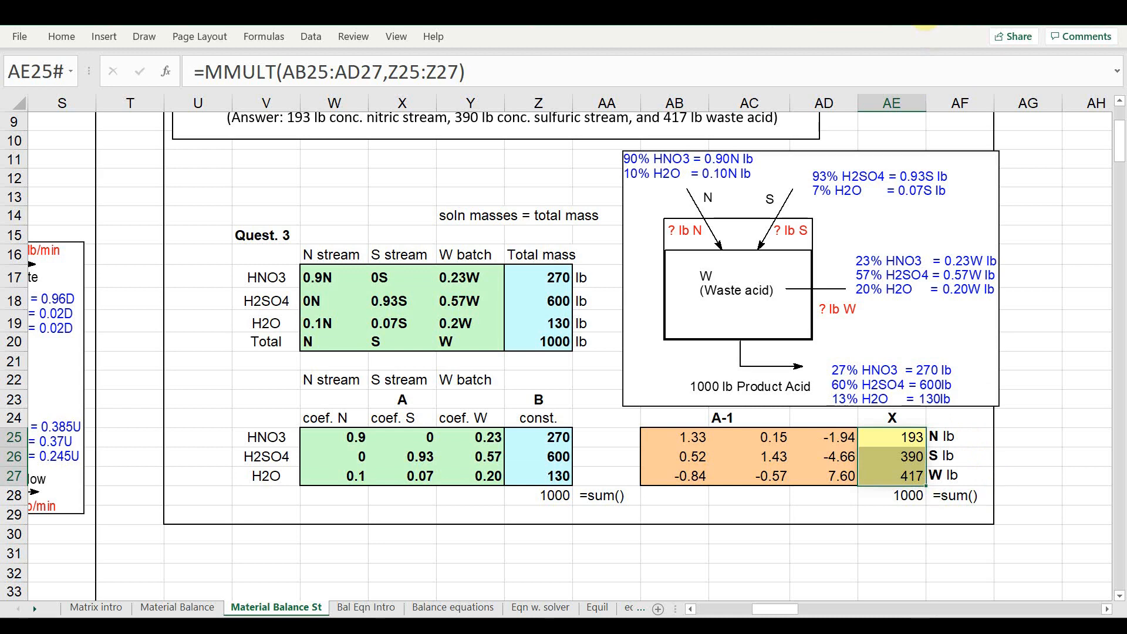
scroll(875, 324, "down", 1)
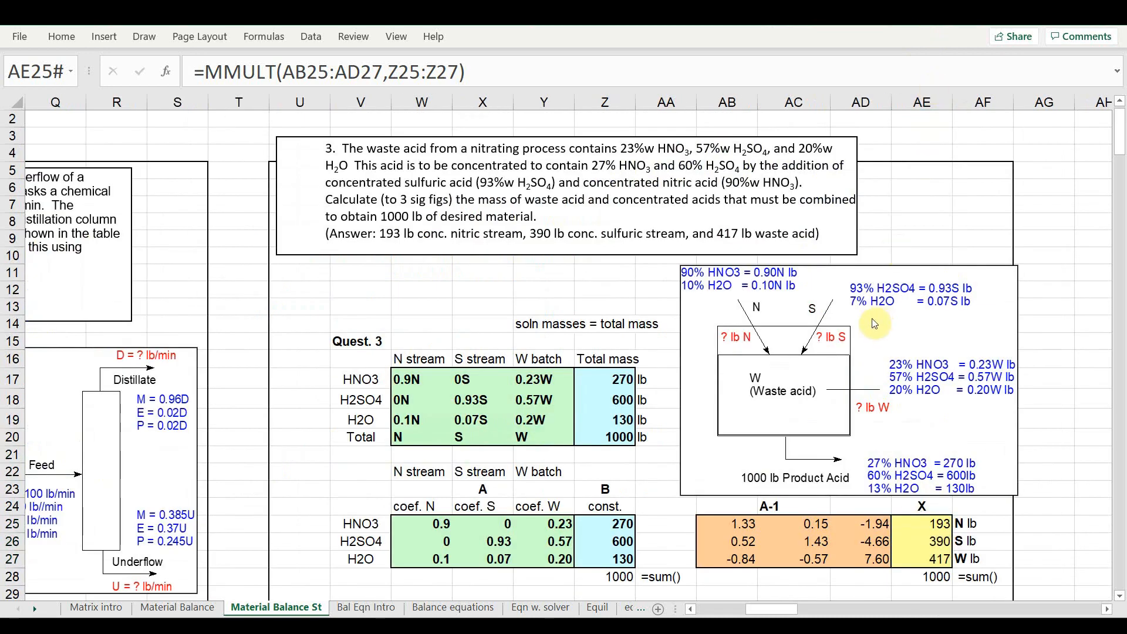